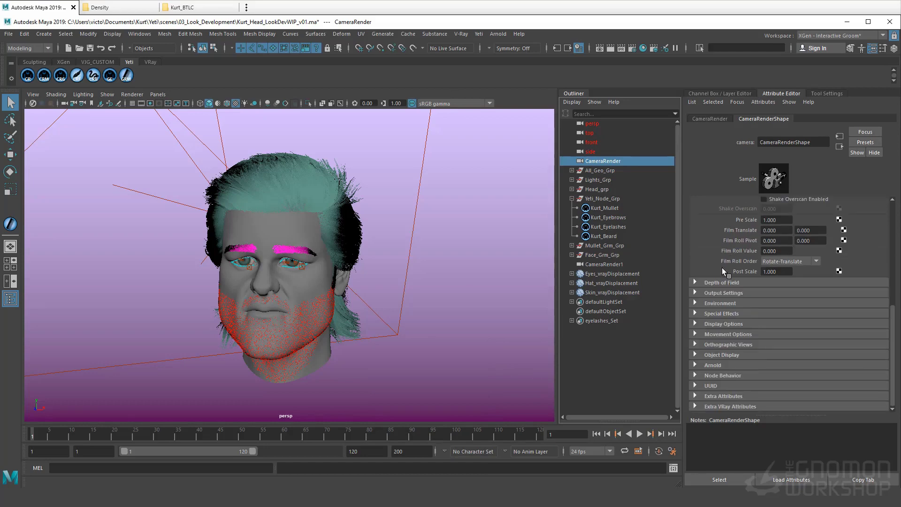
Step: Expand CameraRender's Extra VRay Attributes and review the physical camera's film gate, focal length, F-number, shutter speed and ISO
{"action": "left_click", "coordinate": [714, 406]}
{"action": "scroll", "coordinate": [734, 382], "scroll_direction": "down", "scroll_amount": 8}
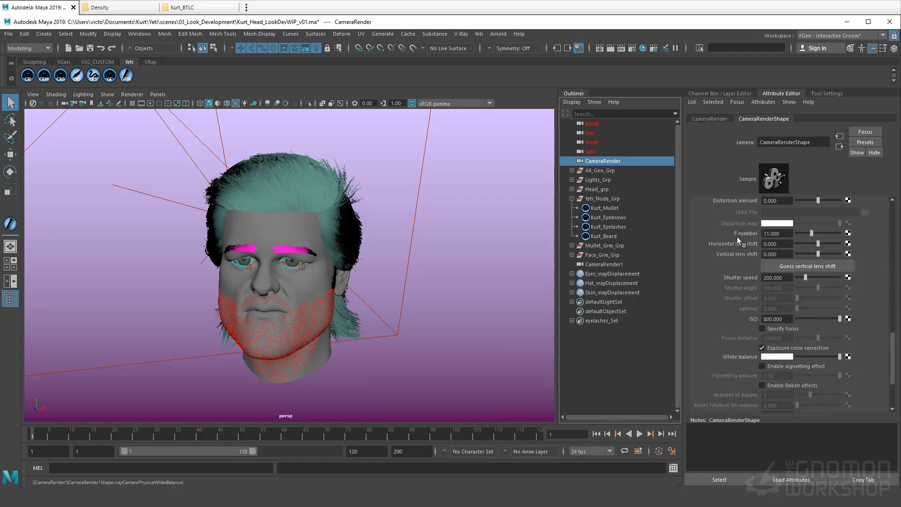
{"action": "scroll", "coordinate": [740, 310], "scroll_direction": "up", "scroll_amount": 2}
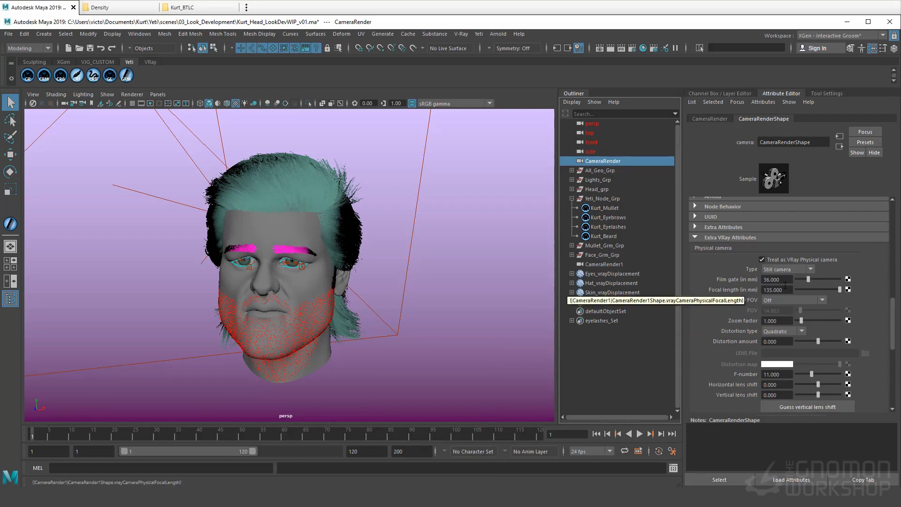
{"action": "scroll", "coordinate": [778, 338], "scroll_direction": "down", "scroll_amount": 4}
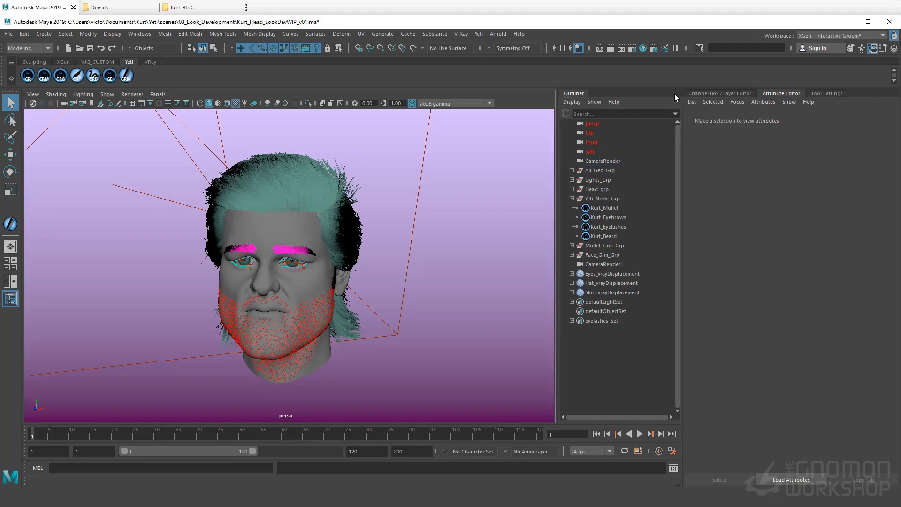
Step: Bring up the V-Ray frame buffer from the common render settings and render the groomed head
{"action": "left_click", "coordinate": [632, 49]}
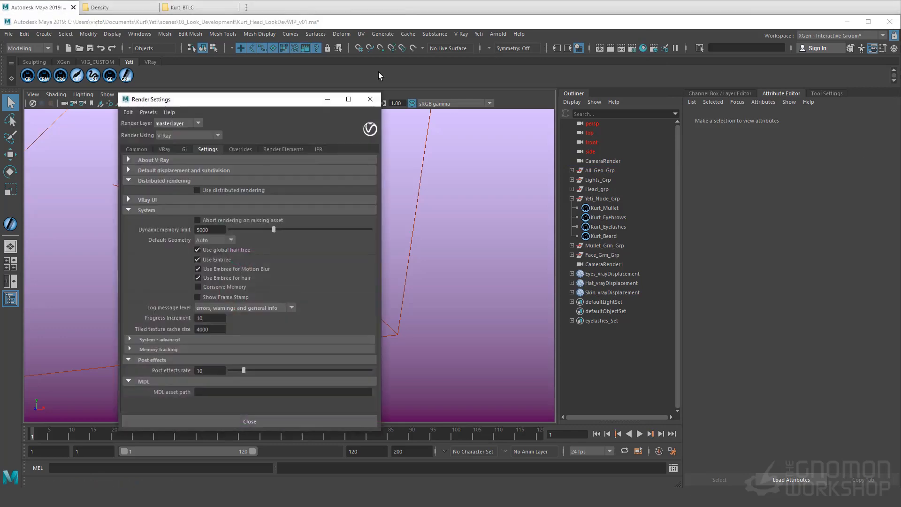
{"action": "left_click", "coordinate": [145, 149]}
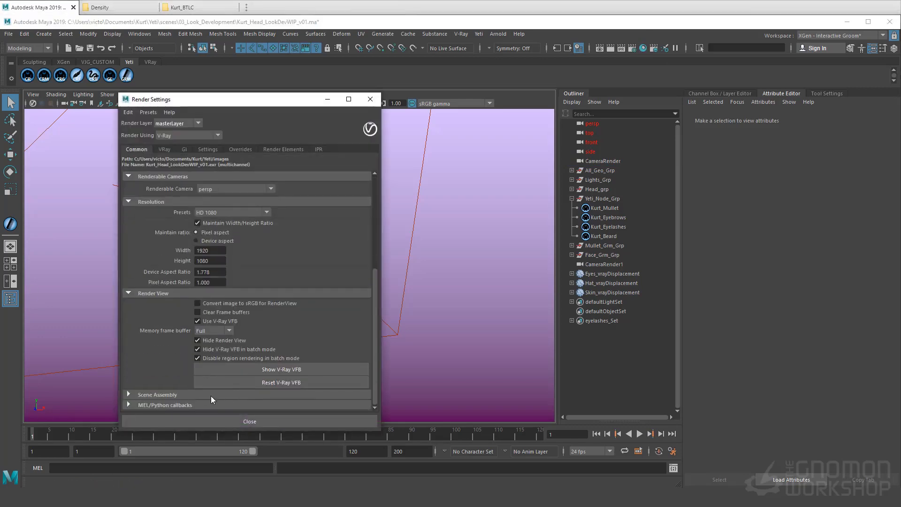
{"action": "left_click", "coordinate": [263, 369]}
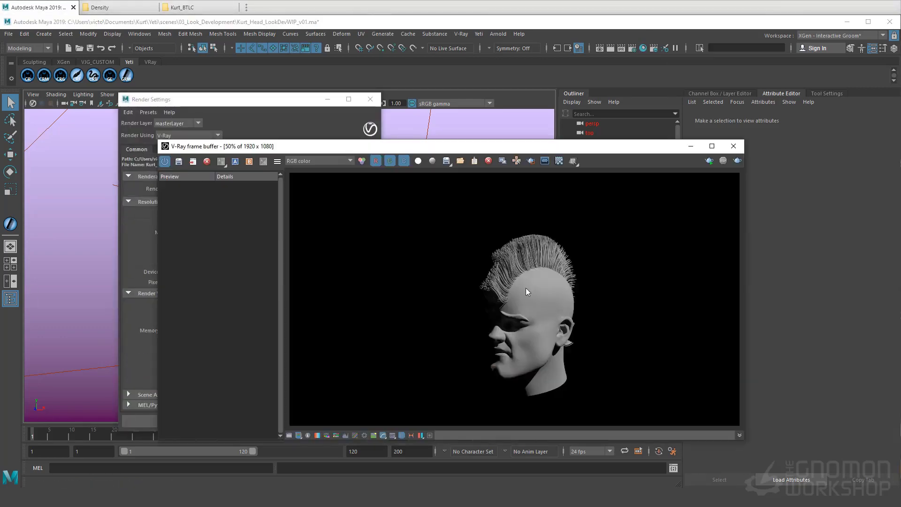
{"action": "left_click", "coordinate": [737, 161]}
{"action": "left_click", "coordinate": [768, 201]}
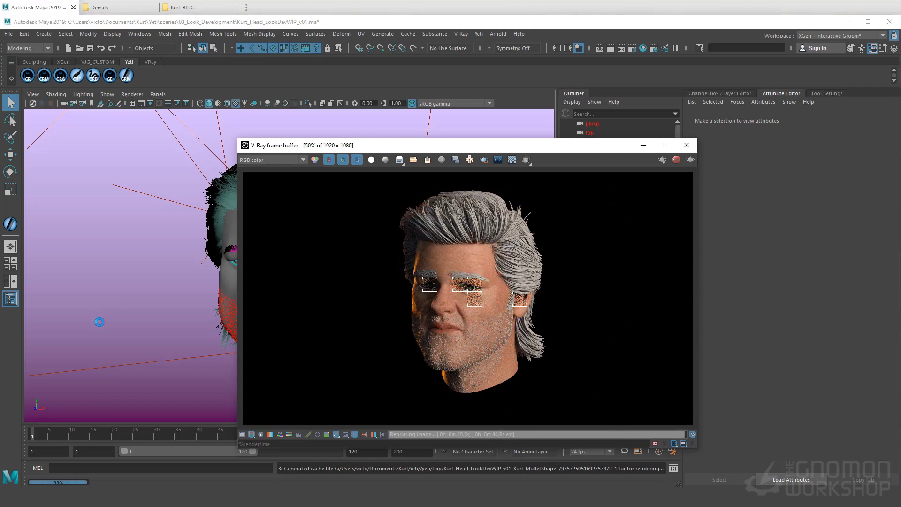
Step: Inspect the rendered mullet, eyebrows and beard strands up close in the V-Ray frame buffer, and close it
{"action": "left_click_drag", "start_coordinate": [452, 143], "coordinate": [491, 107]}
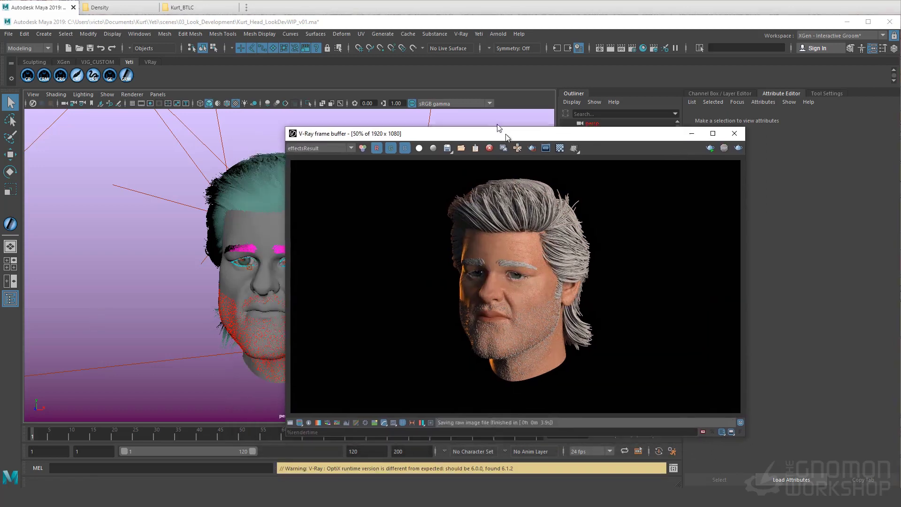
{"action": "scroll", "coordinate": [521, 254], "scroll_direction": "up", "scroll_amount": 1}
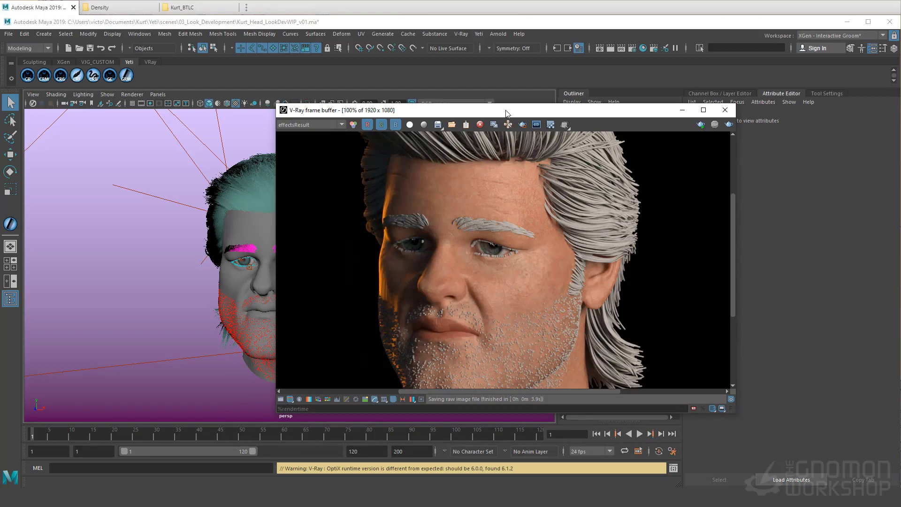
{"action": "scroll", "coordinate": [557, 206], "scroll_direction": "down", "scroll_amount": 1}
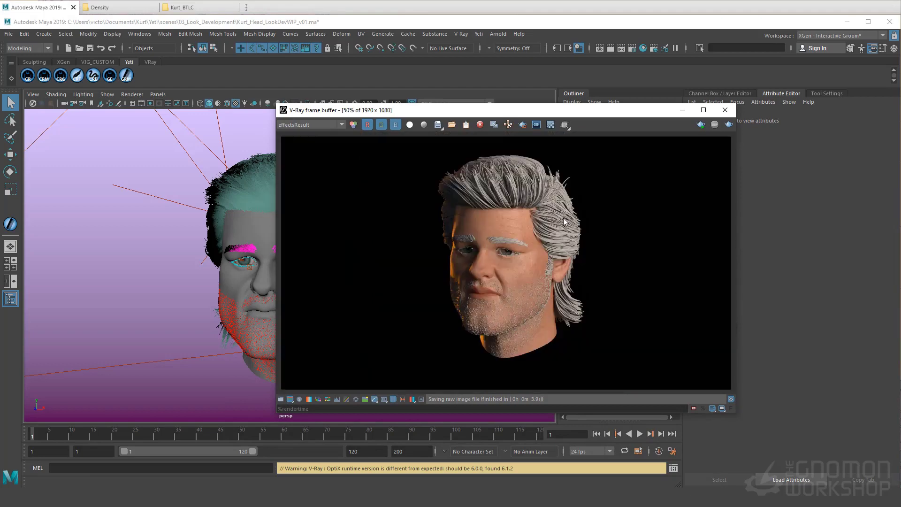
{"action": "scroll", "coordinate": [577, 231], "scroll_direction": "up", "scroll_amount": 2}
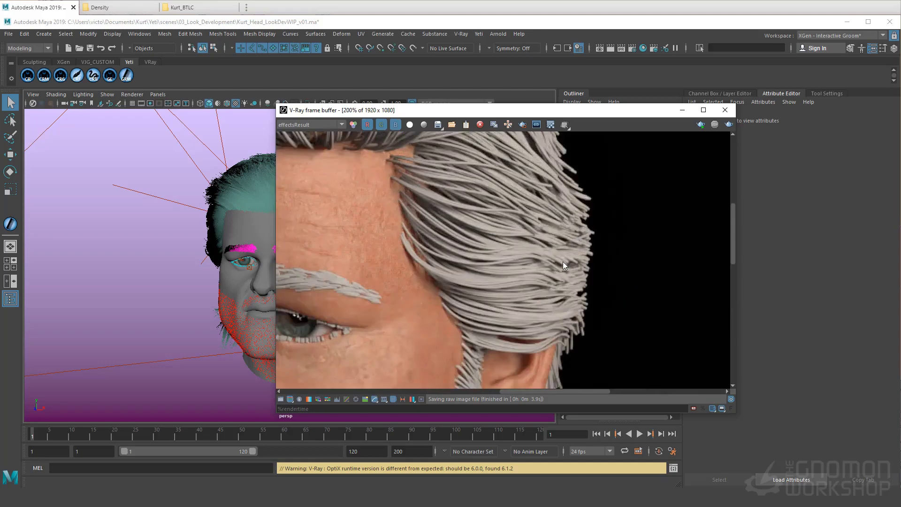
{"action": "scroll", "coordinate": [563, 263], "scroll_direction": "down", "scroll_amount": 1}
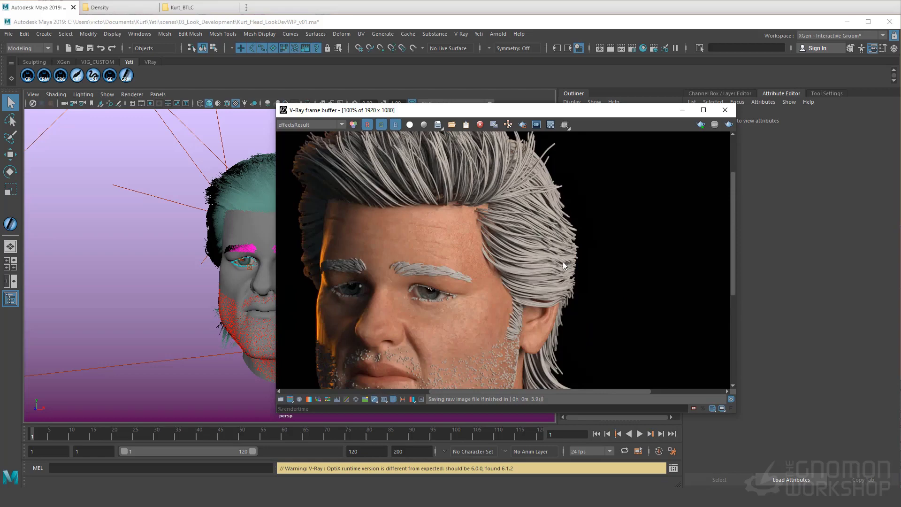
{"action": "scroll", "coordinate": [562, 261], "scroll_direction": "down", "scroll_amount": 1}
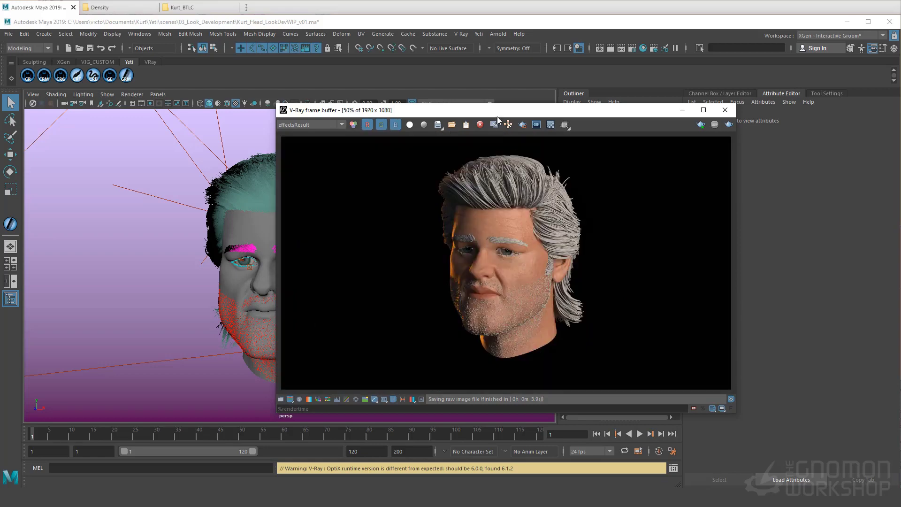
{"action": "left_click_drag", "start_coordinate": [491, 114], "coordinate": [559, 104]}
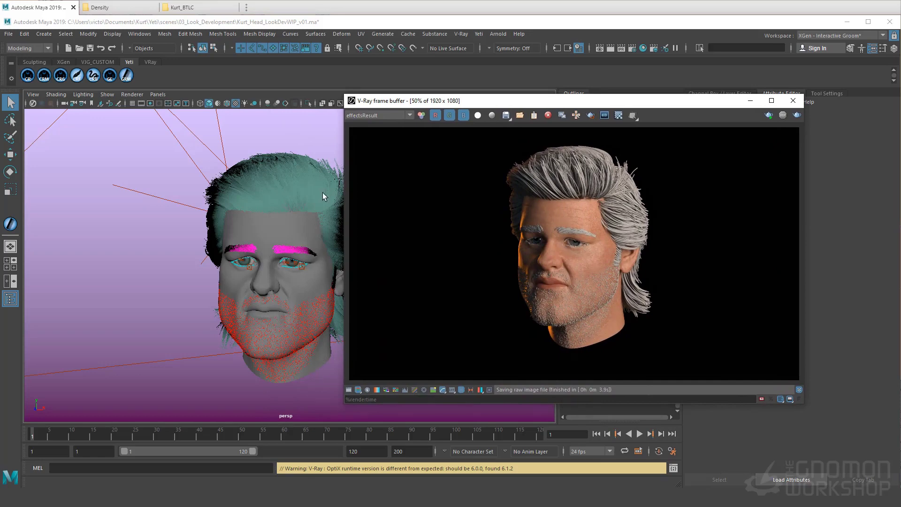
{"action": "left_click", "coordinate": [792, 101]}
Step: Review the display and render attributes of the mullet, eyebrows, eyelashes and beard Yeti nodes
{"action": "key", "text": "Down"}
{"action": "key", "text": "Down"}
{"action": "key", "text": "Down"}
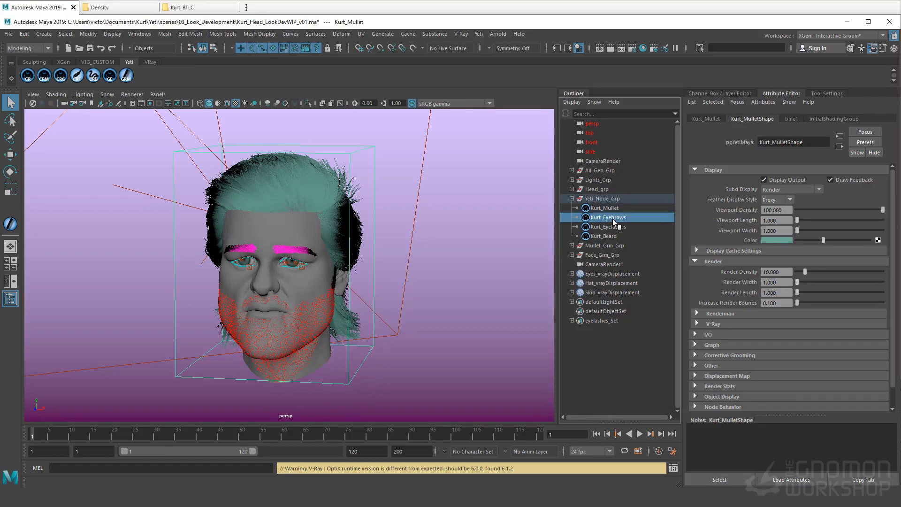
{"action": "key", "text": "Up"}
{"action": "key", "text": "Up"}
{"action": "key", "text": "Up"}
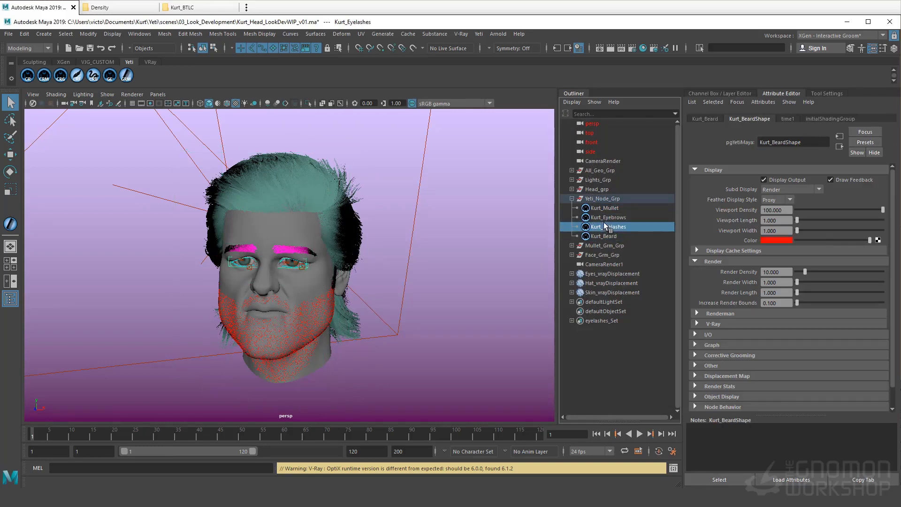
{"action": "left_click", "coordinate": [711, 169]}
{"action": "left_click", "coordinate": [711, 169]}
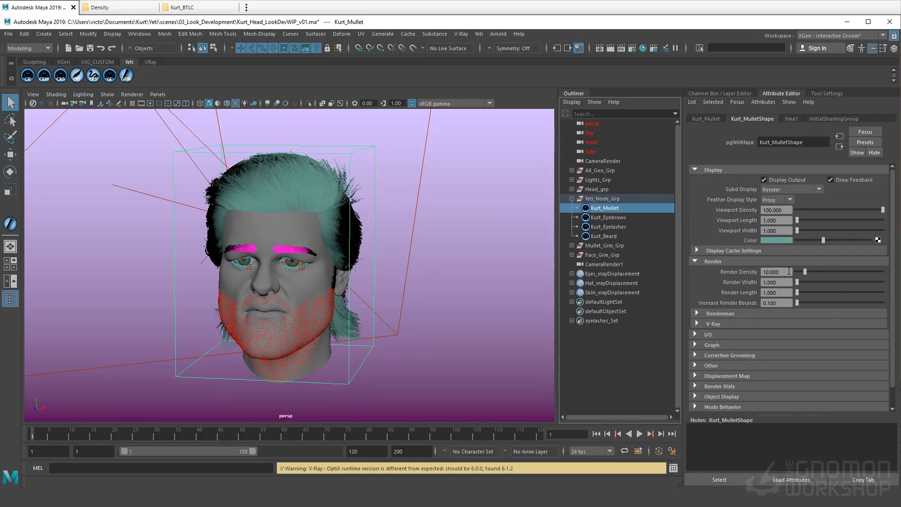
Step: Set Render Density to 100 for the Kurt_Mullet, Kurt_Eyebrows, Kurt_Eyelashes and Kurt_Beard nodes
{"action": "left_click_drag", "start_coordinate": [788, 272], "coordinate": [605, 273]}
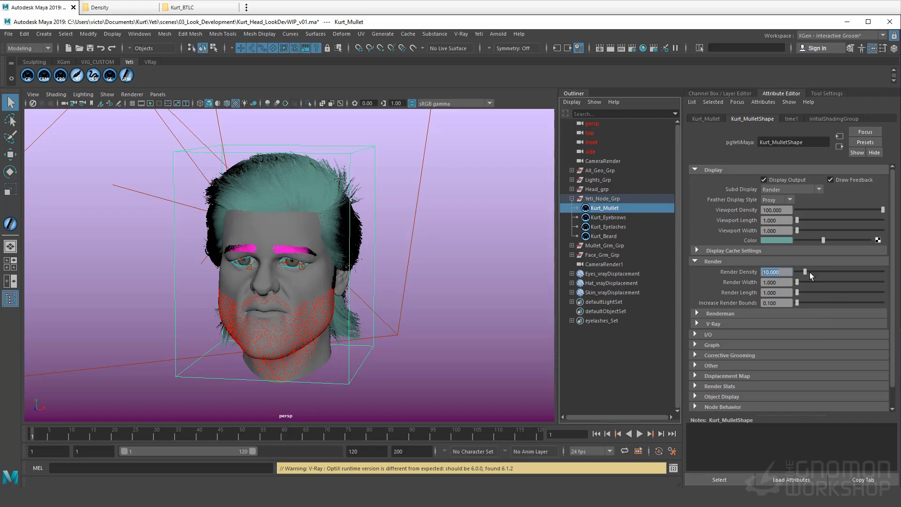
{"action": "left_click_drag", "start_coordinate": [805, 271], "coordinate": [884, 273]}
{"action": "left_click", "coordinate": [610, 218]}
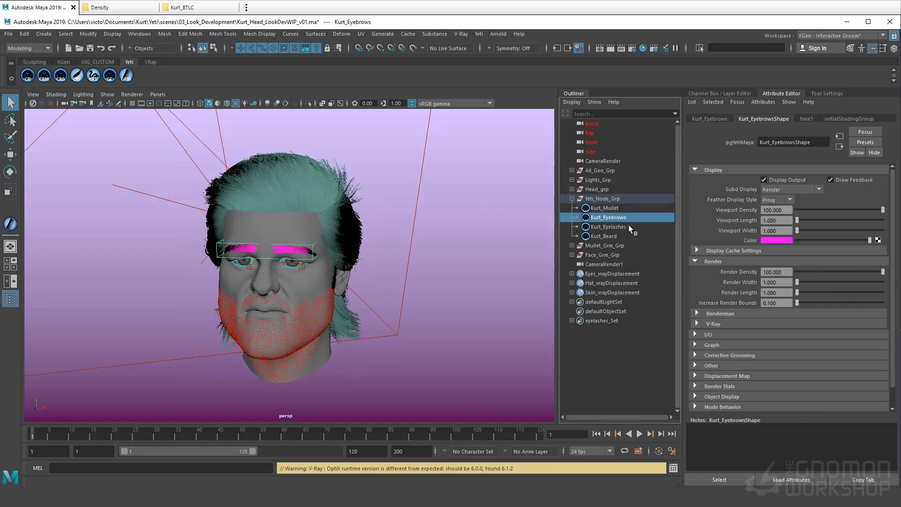
{"action": "left_click", "coordinate": [628, 227]}
{"action": "left_click_drag", "start_coordinate": [805, 272], "coordinate": [884, 273]}
{"action": "left_click", "coordinate": [624, 236]}
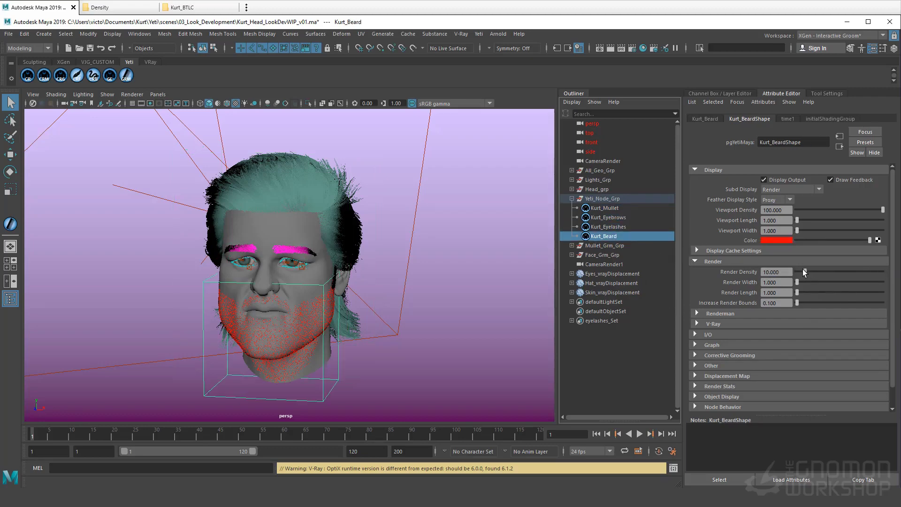
{"action": "left_click", "coordinate": [495, 238]}
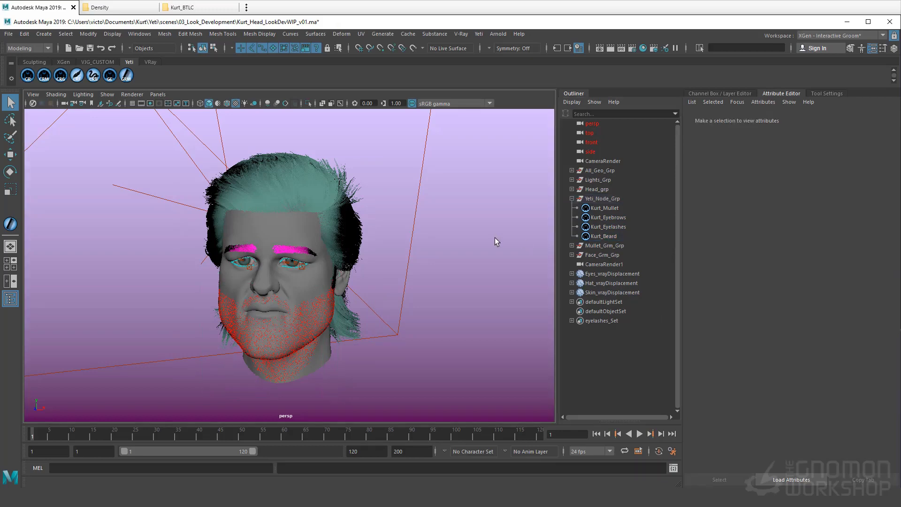
Step: Render the head again with V-Ray, examine the thickness of the denser hair strands, and close the frame buffer
{"action": "left_click", "coordinate": [610, 49]}
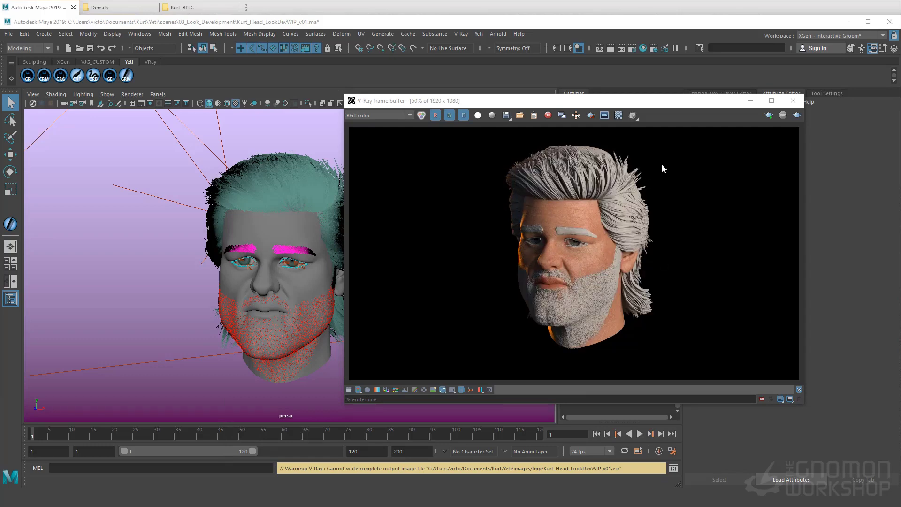
{"action": "scroll", "coordinate": [624, 212], "scroll_direction": "up", "scroll_amount": 1}
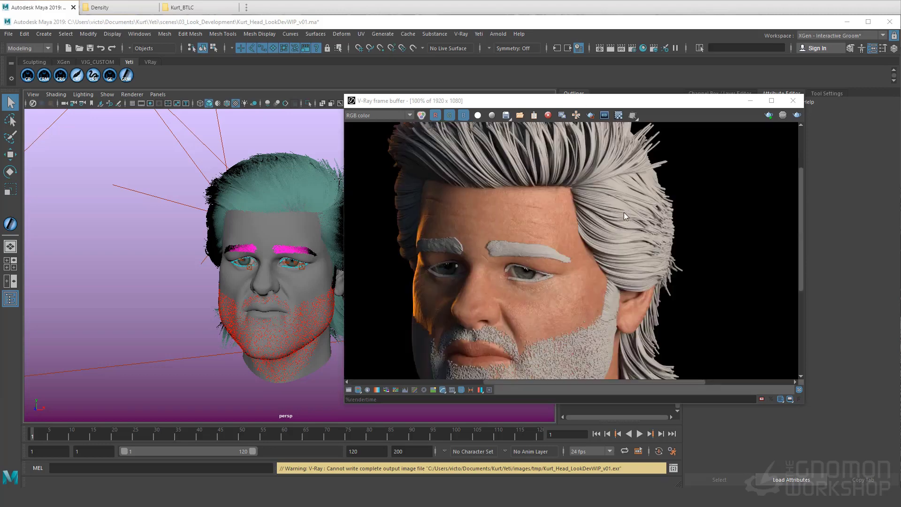
{"action": "scroll", "coordinate": [624, 216], "scroll_direction": "up", "scroll_amount": 2}
{"action": "left_click", "coordinate": [793, 101]}
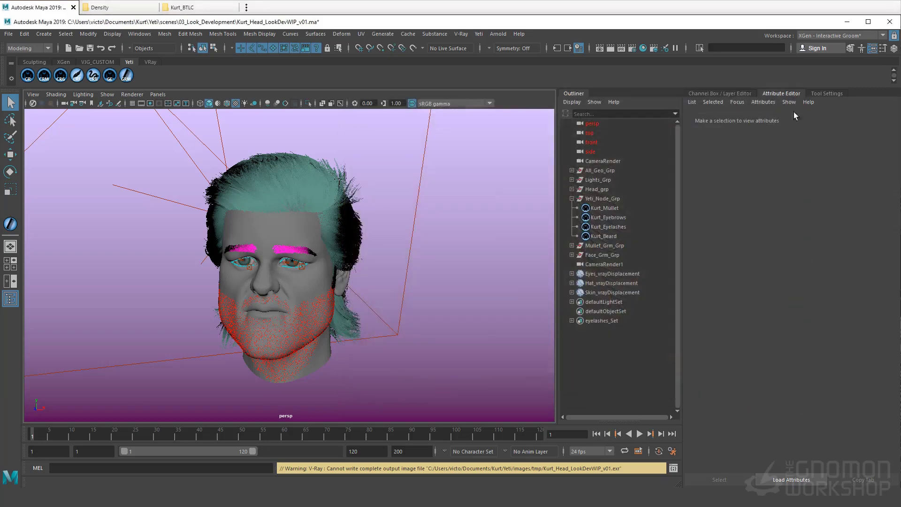
Step: Open the Yeti Graph Editor and load the Kurt_Mullet graph from Yeti_Node_Grp
{"action": "left_click", "coordinate": [107, 73]}
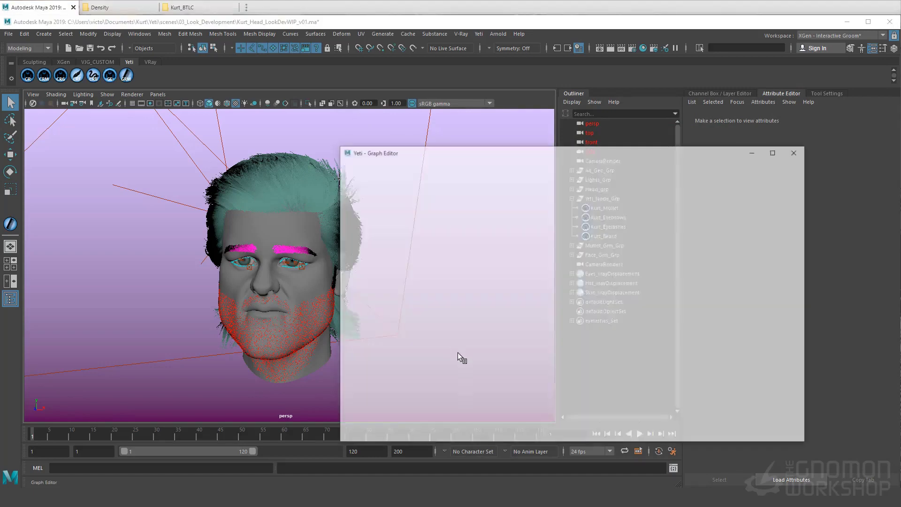
{"action": "left_click_drag", "start_coordinate": [534, 156], "coordinate": [432, 116]}
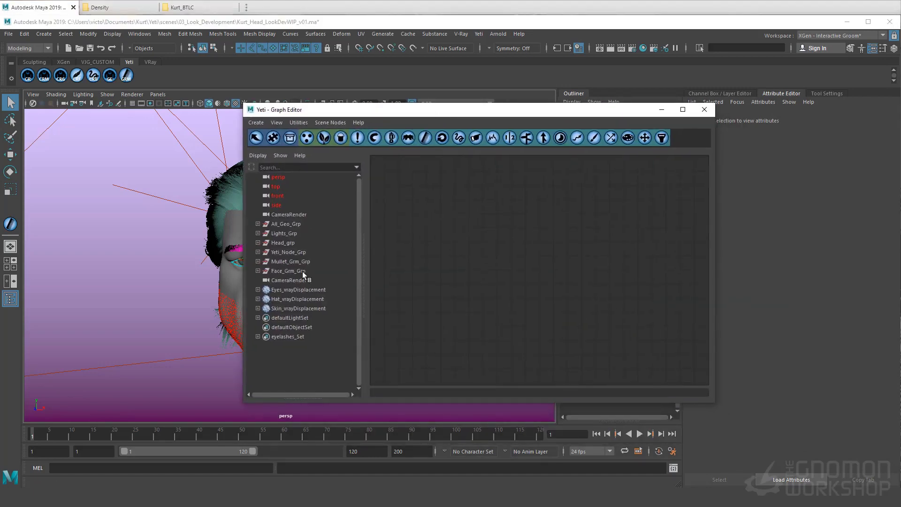
{"action": "left_click", "coordinate": [257, 252]}
{"action": "left_click", "coordinate": [325, 261]}
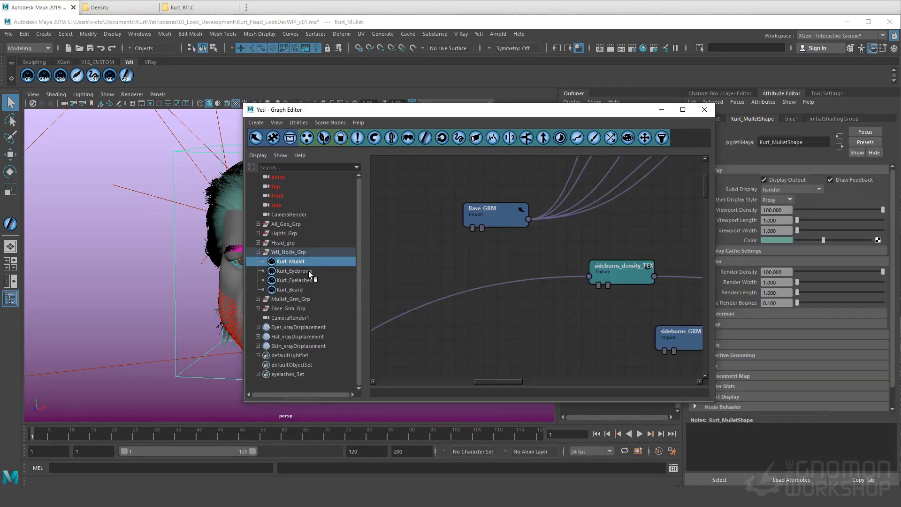
{"action": "scroll", "coordinate": [550, 317], "scroll_direction": "down", "scroll_amount": 8}
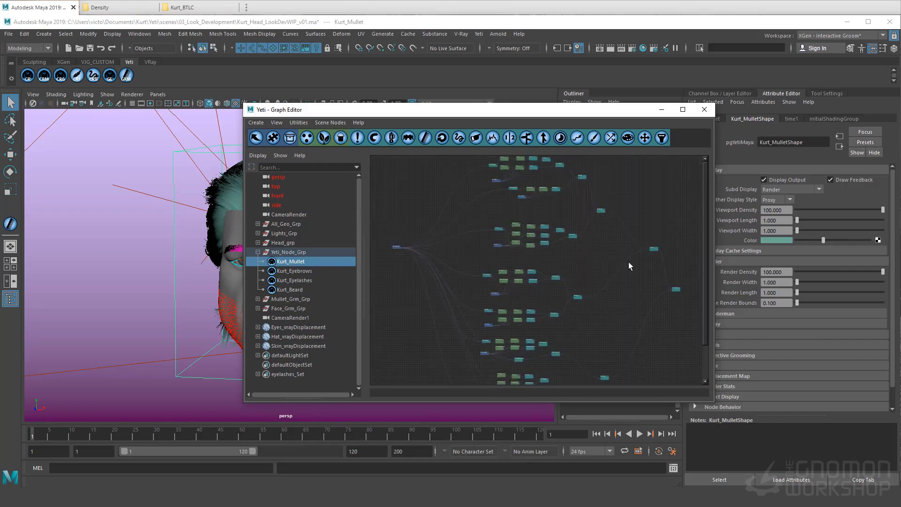
{"action": "scroll", "coordinate": [638, 261], "scroll_direction": "down", "scroll_amount": 1}
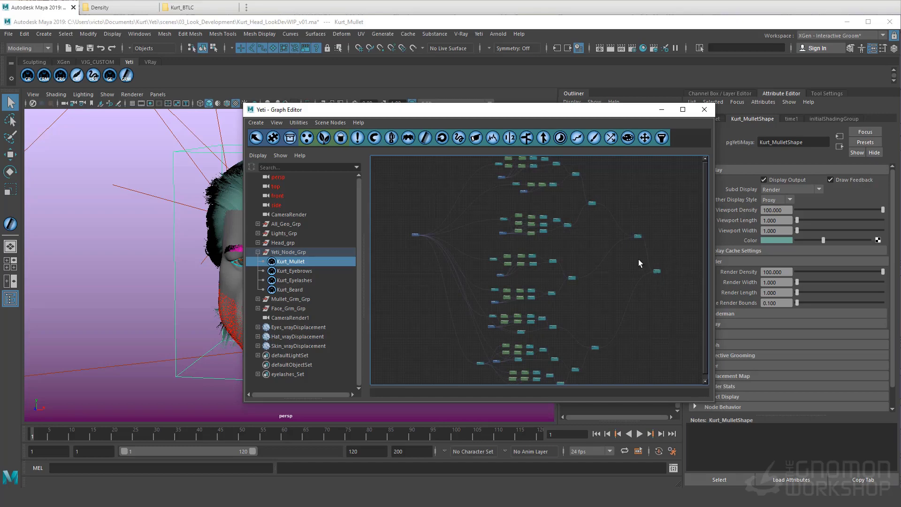
Step: Insert a Width node after the last clumping node of the upper Coifs branch, ahead of the merge node
{"action": "scroll", "coordinate": [612, 233], "scroll_direction": "up", "scroll_amount": 5}
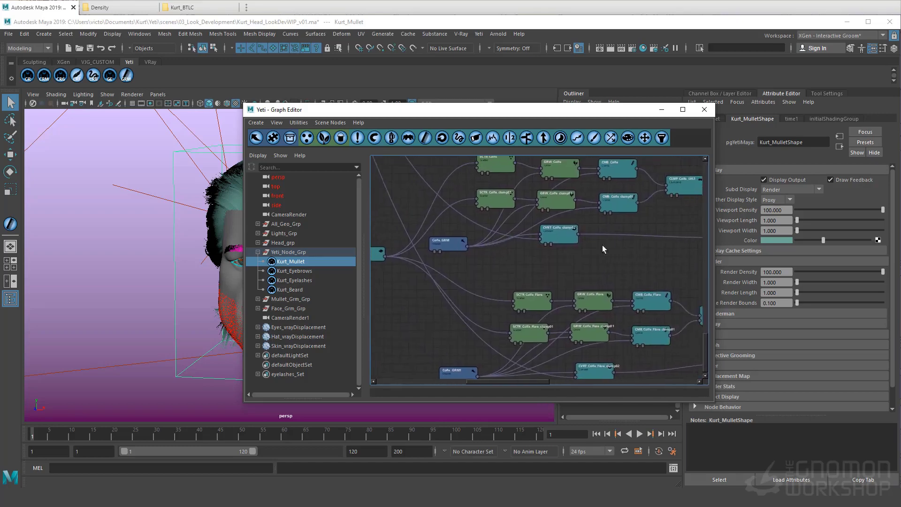
{"action": "middle_click_drag", "start_coordinate": [602, 246], "coordinate": [597, 277], "text": "alt"}
{"action": "left_click_drag", "start_coordinate": [550, 110], "coordinate": [658, 112]}
{"action": "left_click", "coordinate": [770, 139]}
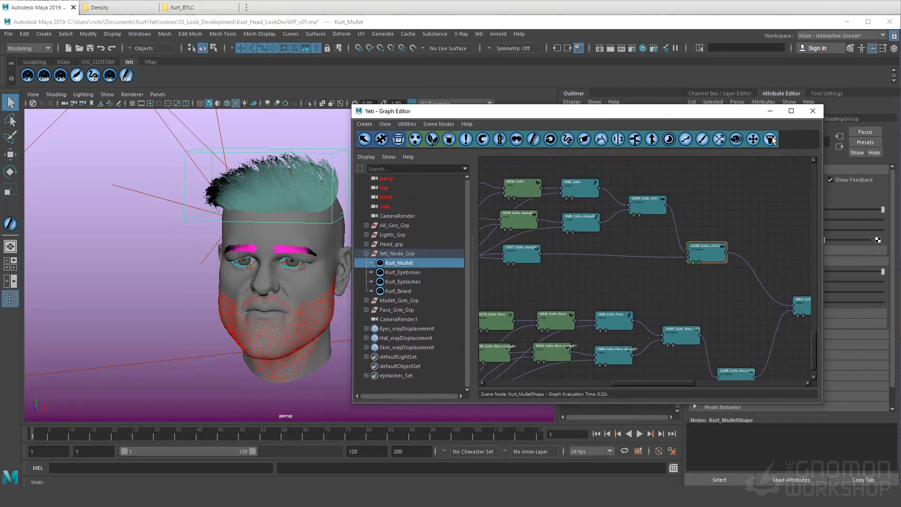
Step: Set the new width node's Width Multiplier to 0.1 and close its inspector
{"action": "double_click", "coordinate": [762, 259]}
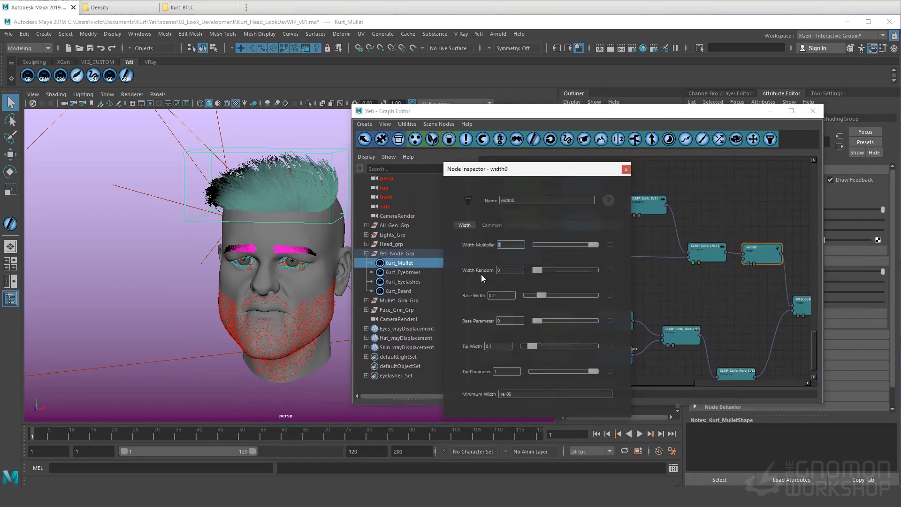
{"action": "type", "text": ".1"}
{"action": "key", "text": "Return"}
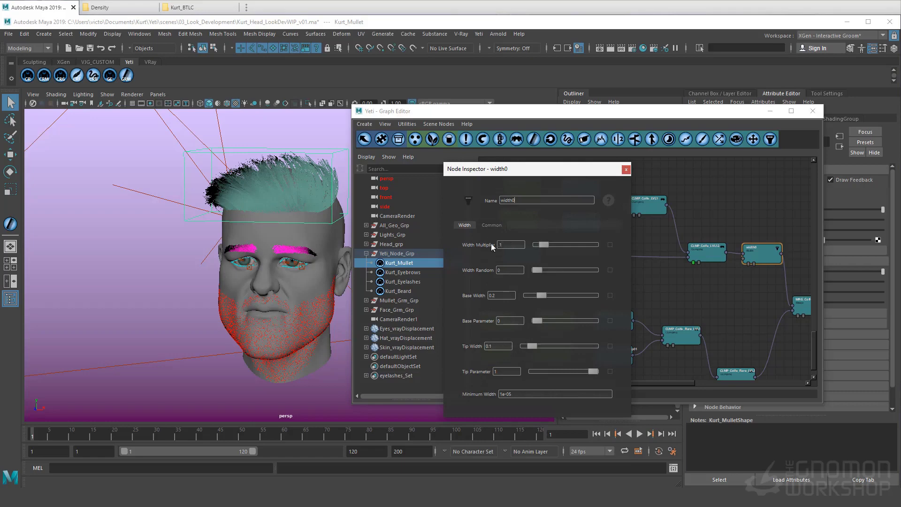
{"action": "left_click", "coordinate": [626, 170]}
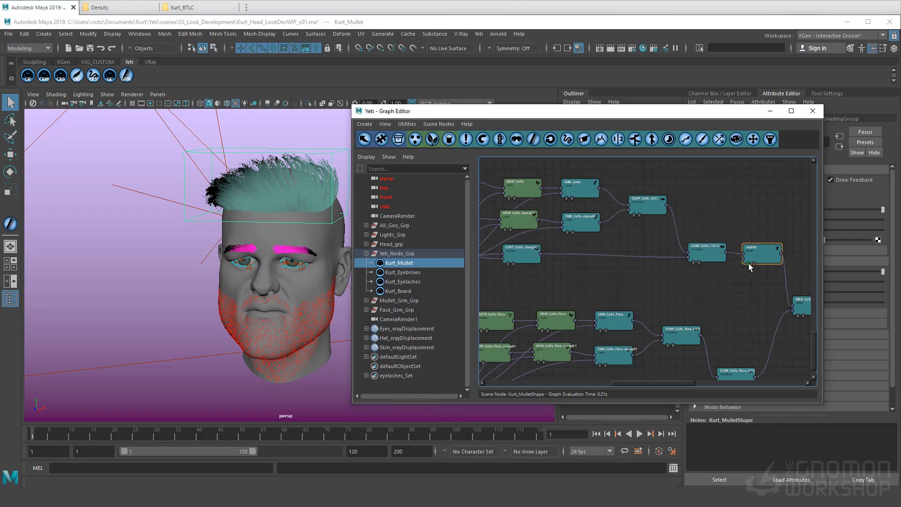
Step: Test Width Multiplier values of 5 and 1 on the Coifs width node, restore 0.1, and close its inspector
{"action": "double_click", "coordinate": [755, 261]}
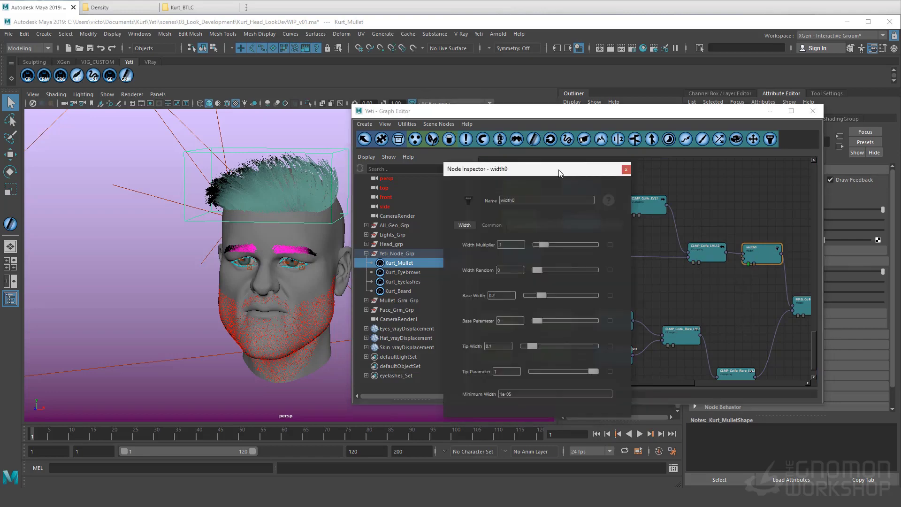
{"action": "left_click_drag", "start_coordinate": [510, 225], "coordinate": [602, 218]}
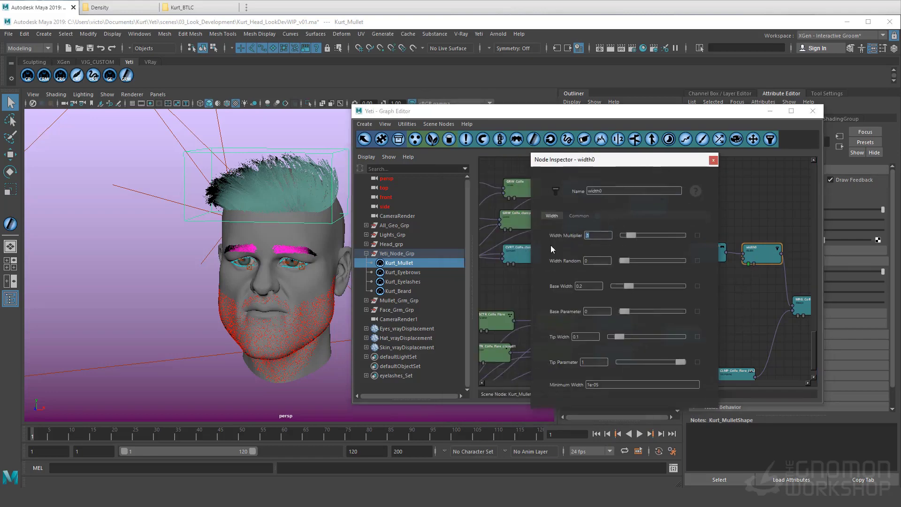
{"action": "type", "text": "5"}
{"action": "key", "text": "Return"}
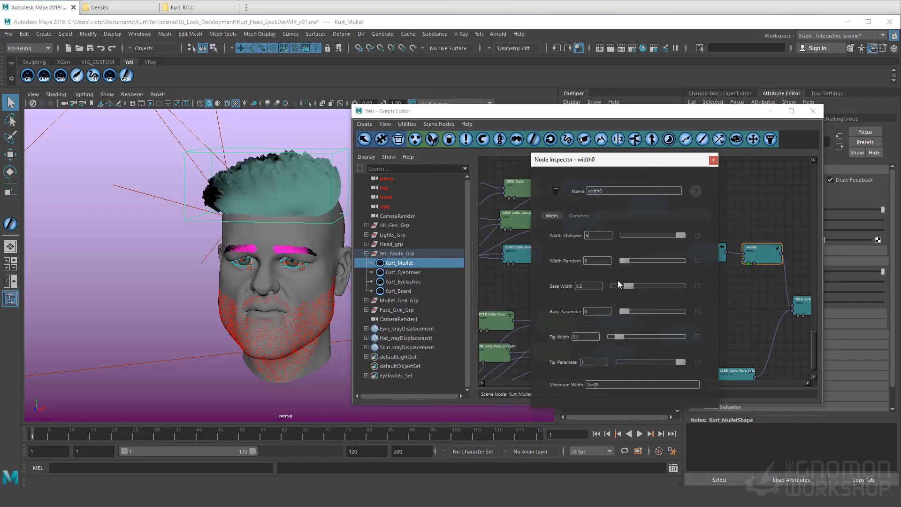
{"action": "key", "text": "Return"}
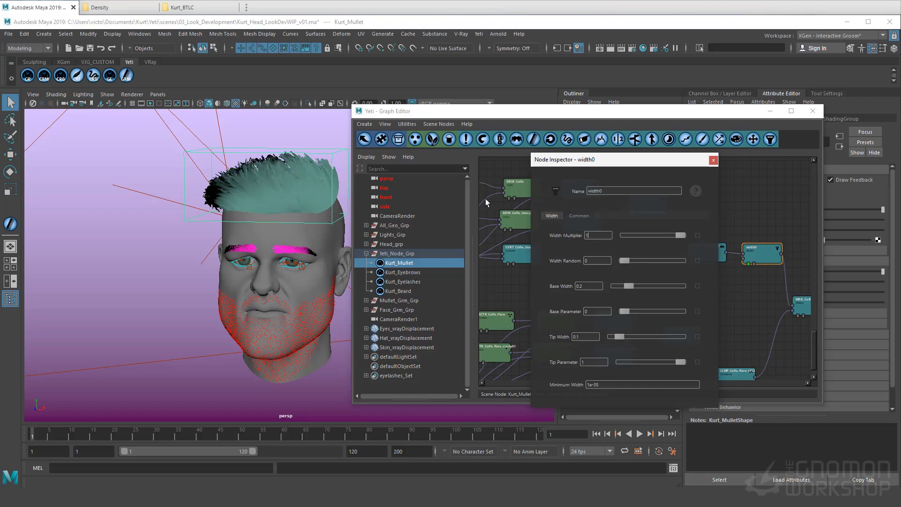
{"action": "type", "text": "1"}
{"action": "key", "text": "Return"}
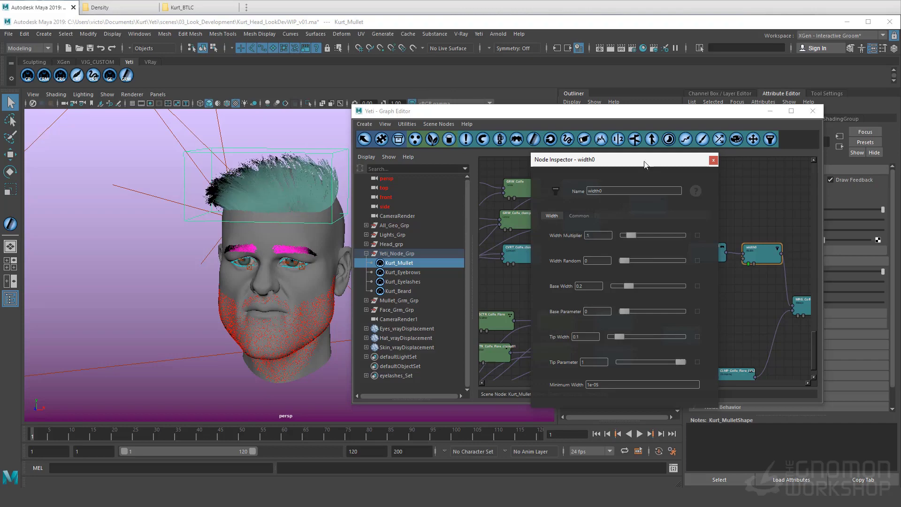
{"action": "left_click", "coordinate": [713, 160]}
Step: Add a Width node directly after the Kurt_Mullet_Root merge node at the end of the mullet graph
{"action": "right_click_drag", "start_coordinate": [794, 252], "coordinate": [749, 263], "text": "alt"}
{"action": "left_click", "coordinate": [791, 245]}
{"action": "key", "text": "f"}
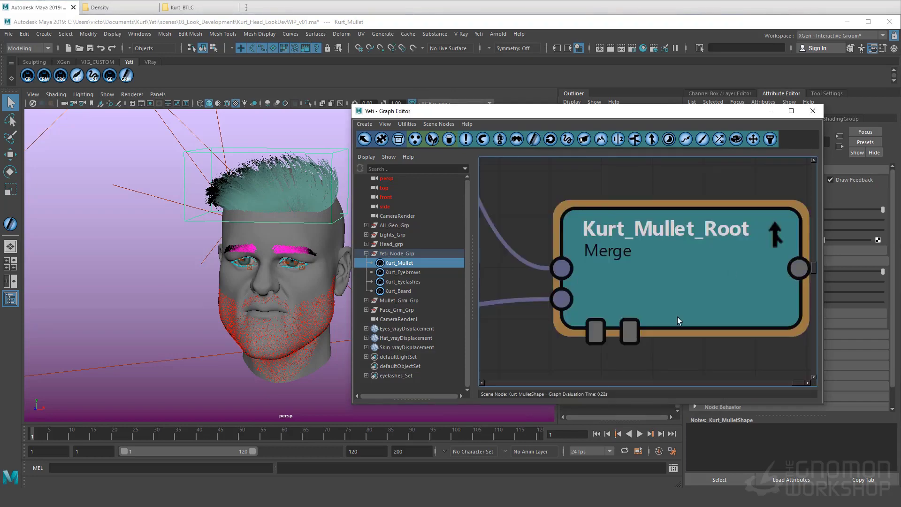
{"action": "scroll", "coordinate": [680, 318], "scroll_direction": "down", "scroll_amount": 3}
{"action": "left_click", "coordinate": [770, 139]}
Step: Set the Width Multiplier of the width node after Kurt_Mullet_Root to 5 and close its inspector
{"action": "double_click", "coordinate": [747, 256]}
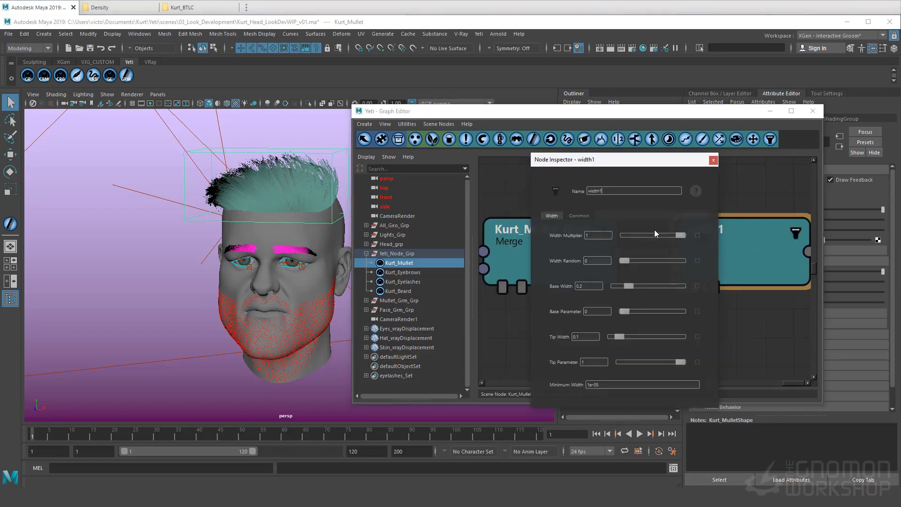
{"action": "left_click", "coordinate": [605, 235]}
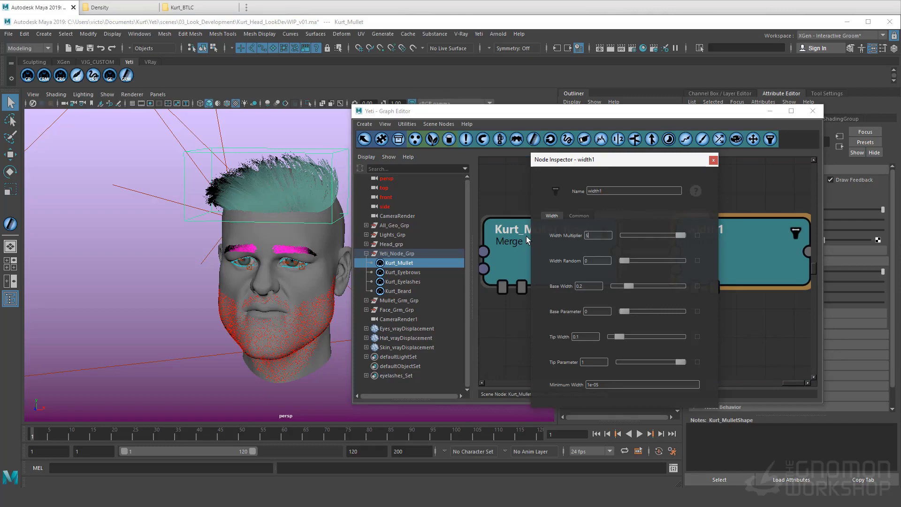
{"action": "type", "text": "5"}
{"action": "left_click", "coordinate": [713, 160]}
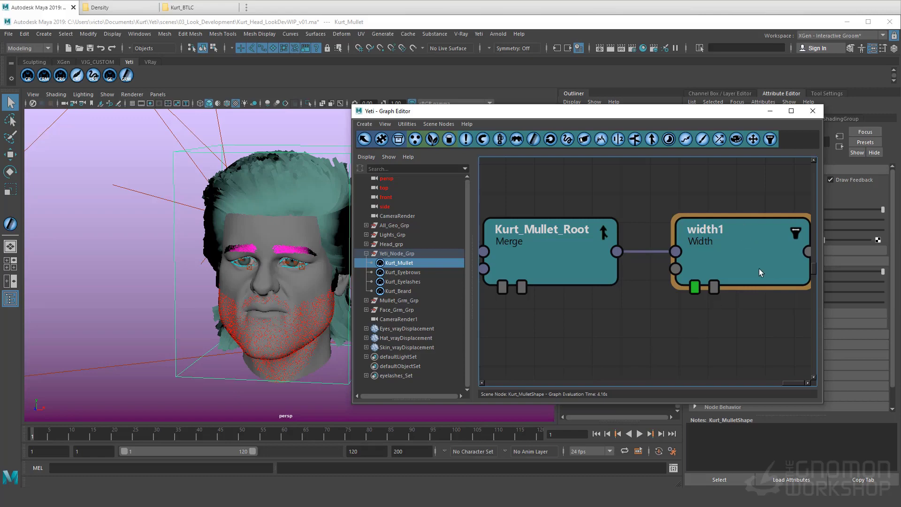
Step: Delete the width node from the upper Coifs branch and reconnect its last clumping node to the merge node
{"action": "scroll", "coordinate": [759, 268], "scroll_direction": "down", "scroll_amount": 3}
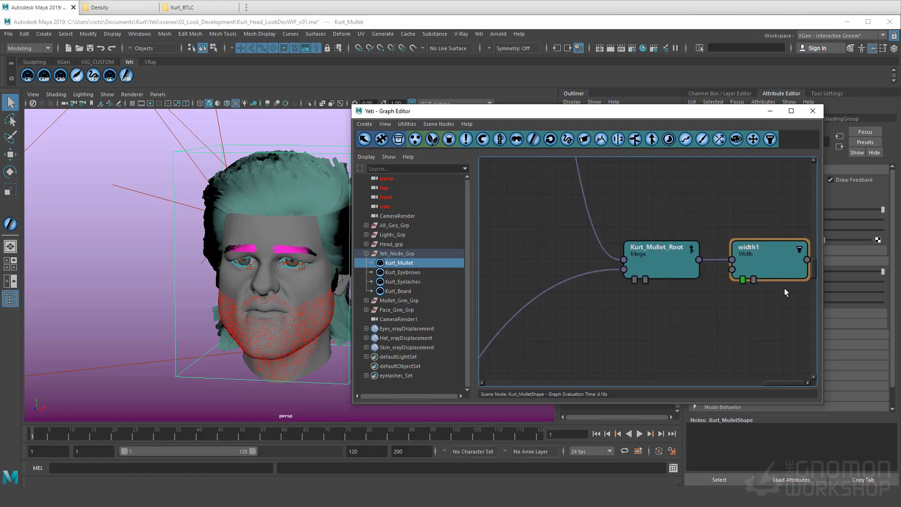
{"action": "key", "text": "a"}
{"action": "scroll", "coordinate": [784, 288], "scroll_direction": "down", "scroll_amount": 2}
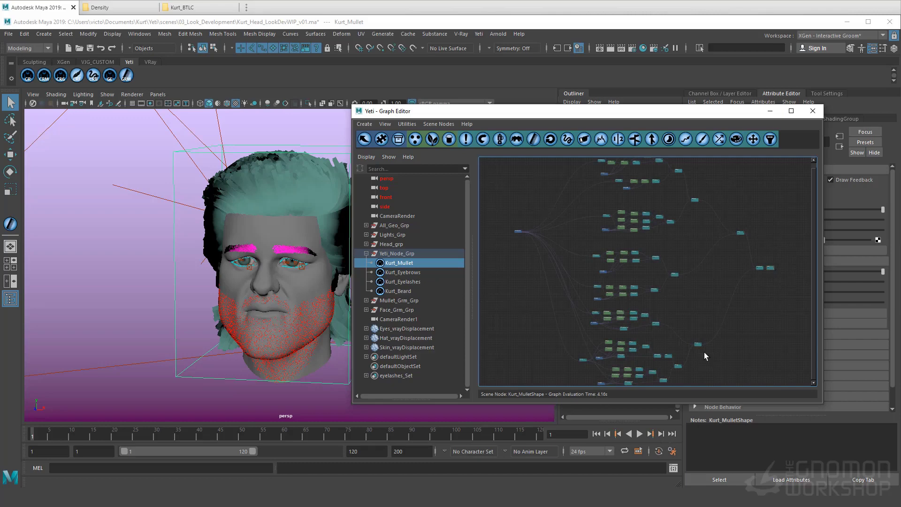
{"action": "left_click_drag", "start_coordinate": [655, 364], "coordinate": [655, 365]}
{"action": "key", "text": "f"}
{"action": "left_click", "coordinate": [732, 296]}
{"action": "middle_click_drag", "start_coordinate": [741, 348], "coordinate": [674, 302], "text": "alt"}
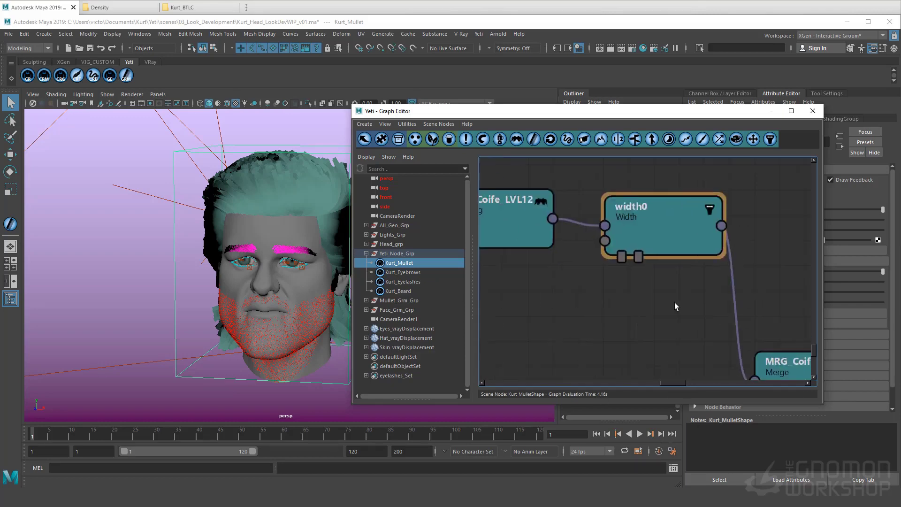
{"action": "key", "text": "Delete"}
{"action": "scroll", "coordinate": [586, 242], "scroll_direction": "down", "scroll_amount": 3}
{"action": "left_click_drag", "start_coordinate": [576, 231], "coordinate": [728, 353]}
{"action": "key", "text": "a"}
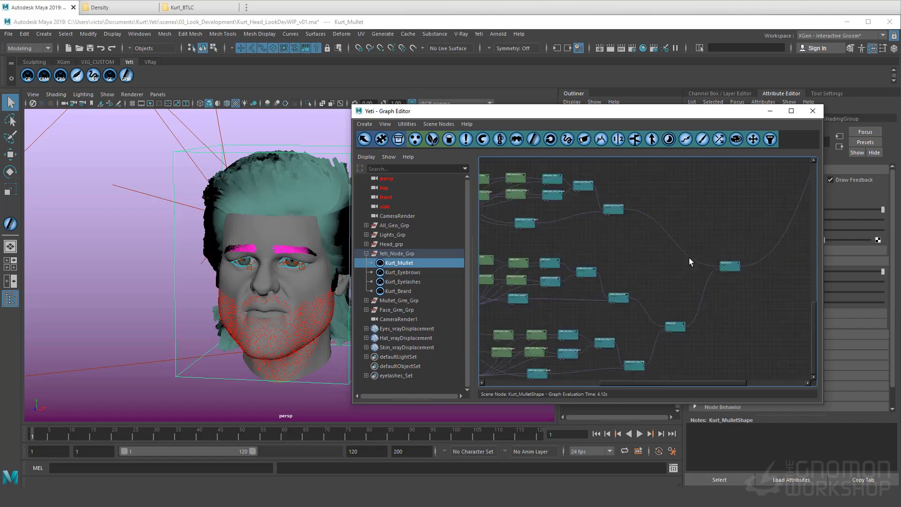
Step: Set the Width Multiplier of the width node after Kurt_Mullet_Root to 0.1 and close the Yeti Graph Editor
{"action": "left_click_drag", "start_coordinate": [776, 230], "coordinate": [805, 276]}
{"action": "key", "text": "f"}
{"action": "double_click", "coordinate": [742, 286]}
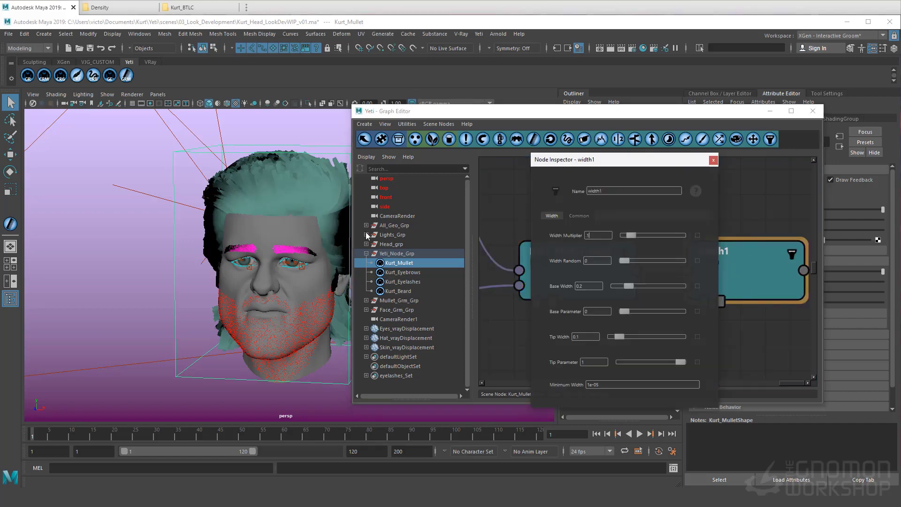
{"action": "key", "text": "Return"}
{"action": "left_click", "coordinate": [712, 161]}
{"action": "left_click", "coordinate": [813, 112]}
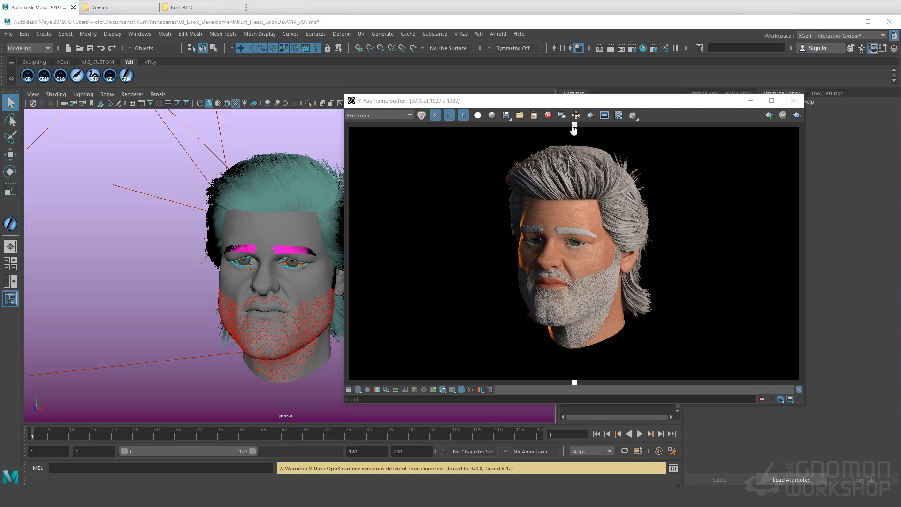
Step: Render the head with V-Ray, compare the mullet's strand thickness with the previous render, and close the frame buffer
{"action": "left_click_drag", "start_coordinate": [574, 126], "coordinate": [459, 206]}
{"action": "left_click", "coordinate": [793, 100]}
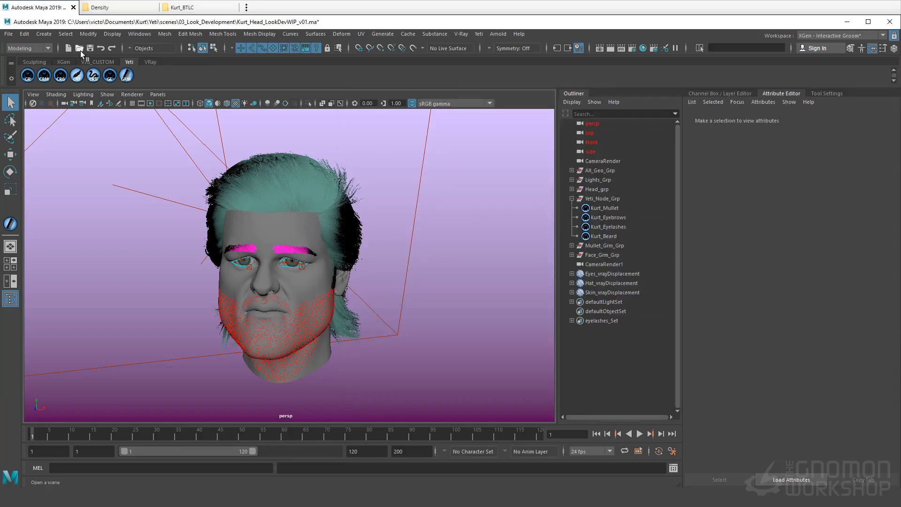
Step: Load the Kurt_Eyebrows graph in the Yeti Graph Editor and add a Width node after comb021
{"action": "left_click", "coordinate": [109, 75]}
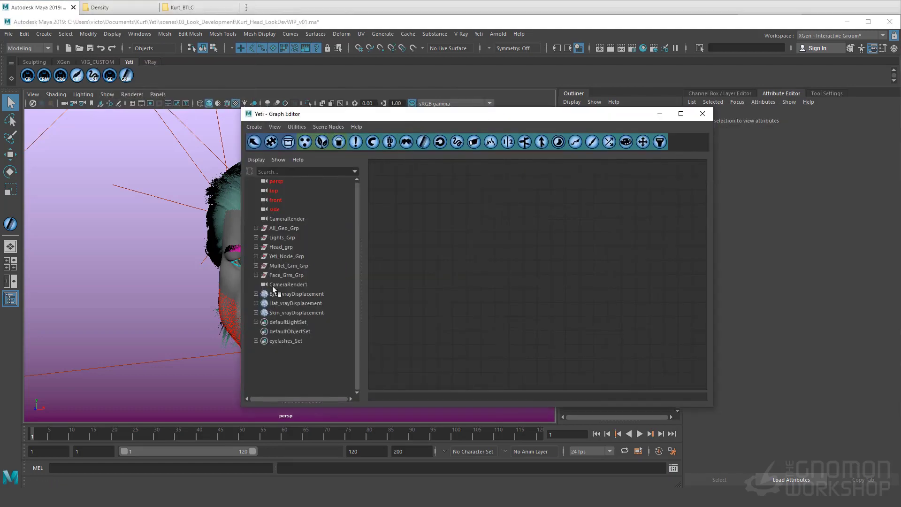
{"action": "left_click", "coordinate": [294, 274]}
{"action": "left_click", "coordinate": [668, 229]}
{"action": "key", "text": "f"}
{"action": "left_click", "coordinate": [659, 142]}
{"action": "scroll", "coordinate": [656, 214], "scroll_direction": "down", "scroll_amount": 4}
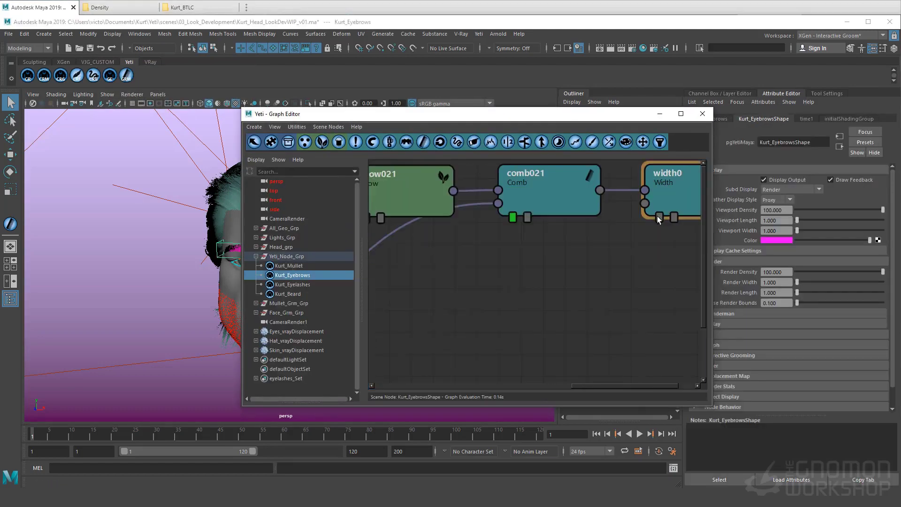
Step: Display the eyebrow graph's width node, set its Width Multiplier to 0.1, and close its inspector
{"action": "left_click", "coordinate": [658, 217]}
{"action": "left_click_drag", "start_coordinate": [454, 217], "coordinate": [379, 226]}
{"action": "type", "text": "0.1"}
{"action": "key", "text": "Return"}
{"action": "left_click", "coordinate": [567, 143]}
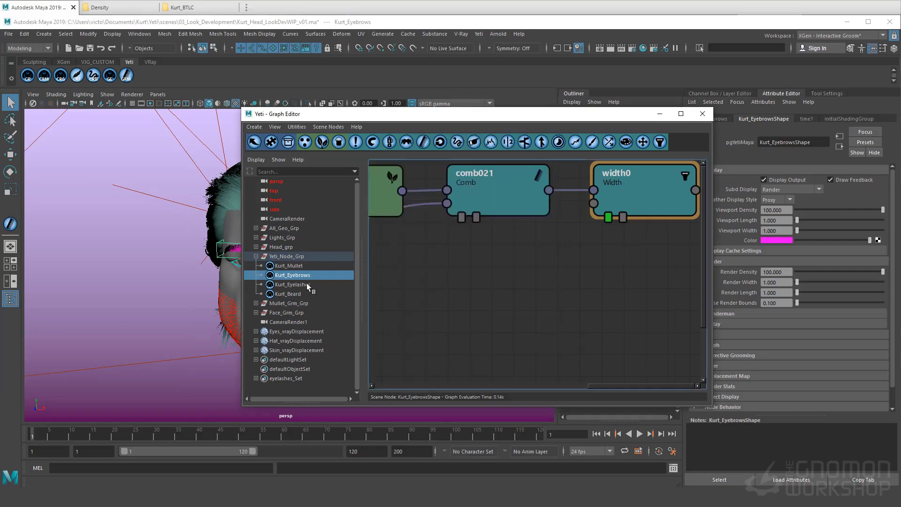
Step: Load the Kurt_Eyelashes graph, append a Width node at its end, and open that node's inspector
{"action": "left_click", "coordinate": [308, 285]}
{"action": "left_click", "coordinate": [502, 202]}
{"action": "double_click", "coordinate": [610, 197]}
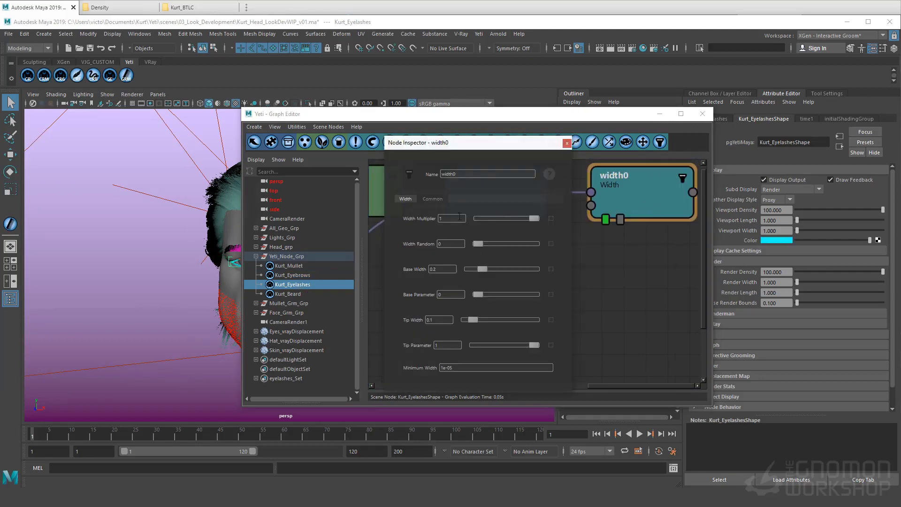
{"action": "left_click", "coordinate": [590, 174]}
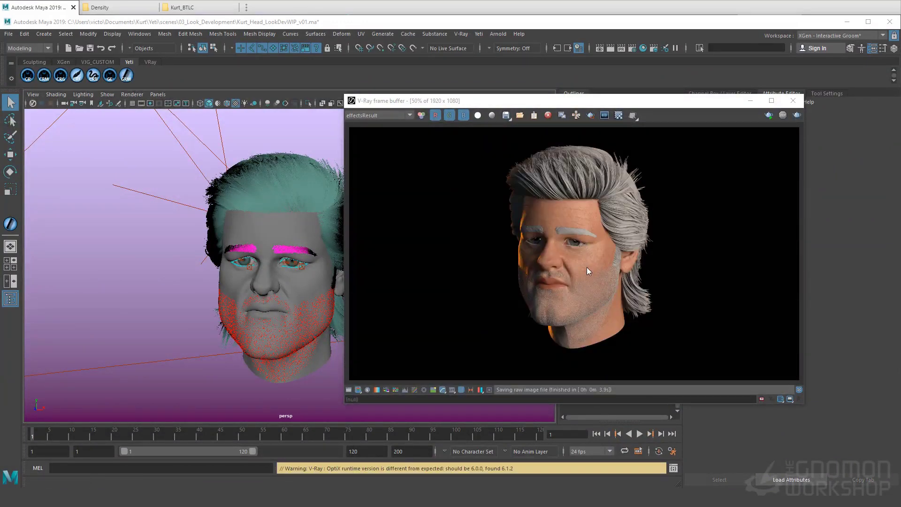
Step: Render the head with V-Ray, examine the beard stubble around the mouth and chin, and close the frame buffer
{"action": "scroll", "coordinate": [563, 302], "scroll_direction": "up", "scroll_amount": 2}
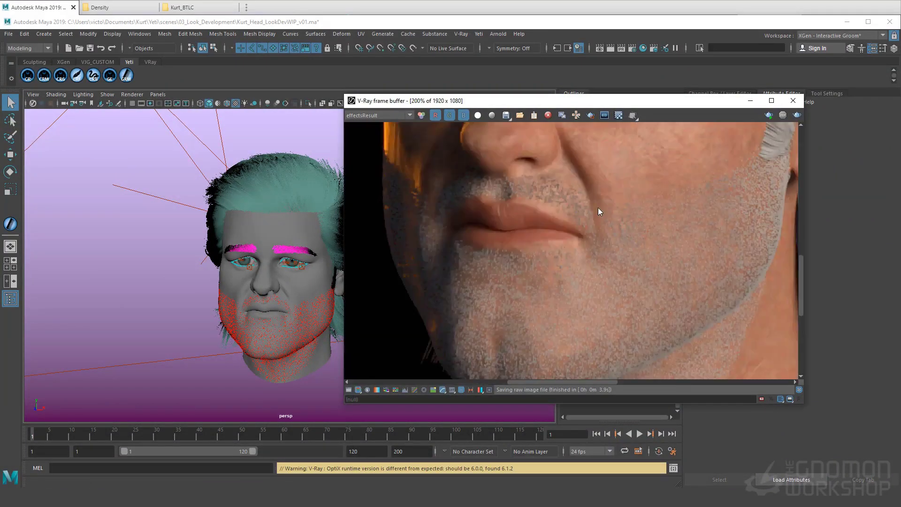
{"action": "scroll", "coordinate": [596, 218], "scroll_direction": "down", "scroll_amount": 2}
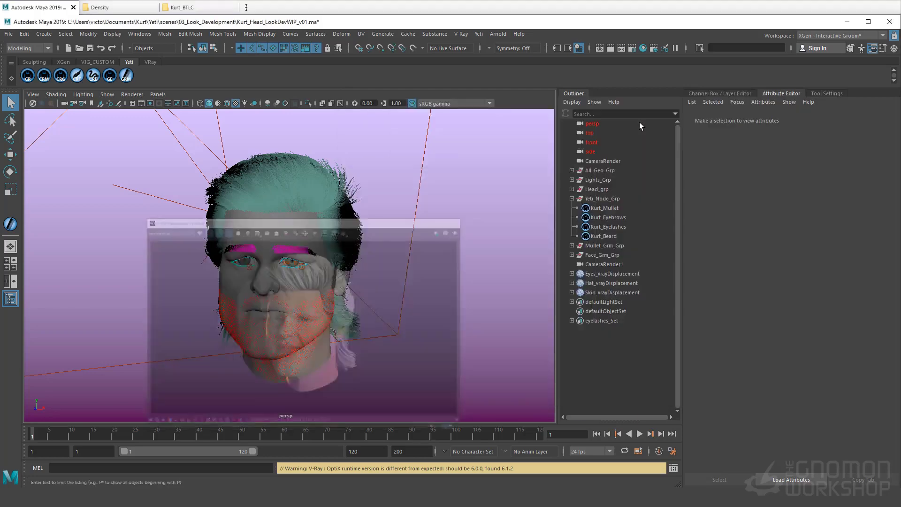
Step: Open the Node Editor from the Viewport Manager and create a VRayHairNextMtl material
{"action": "key", "text": "space"}
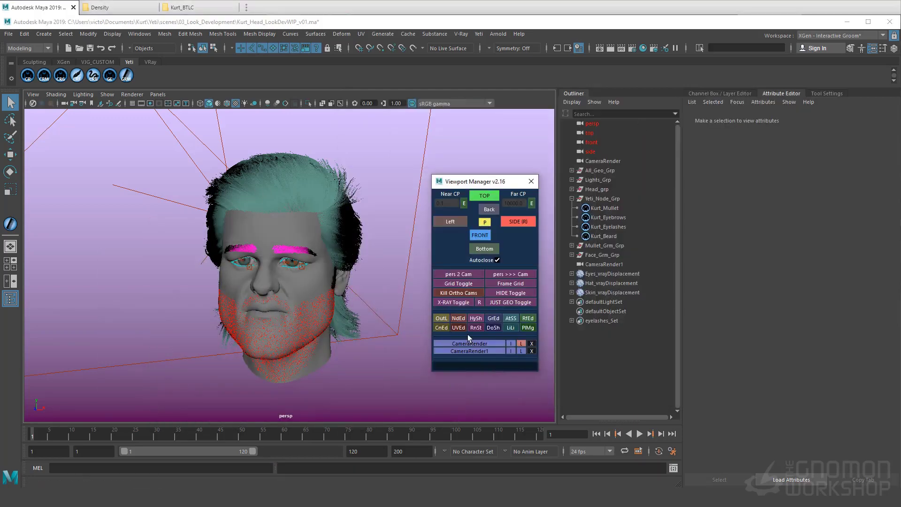
{"action": "left_click", "coordinate": [457, 318]}
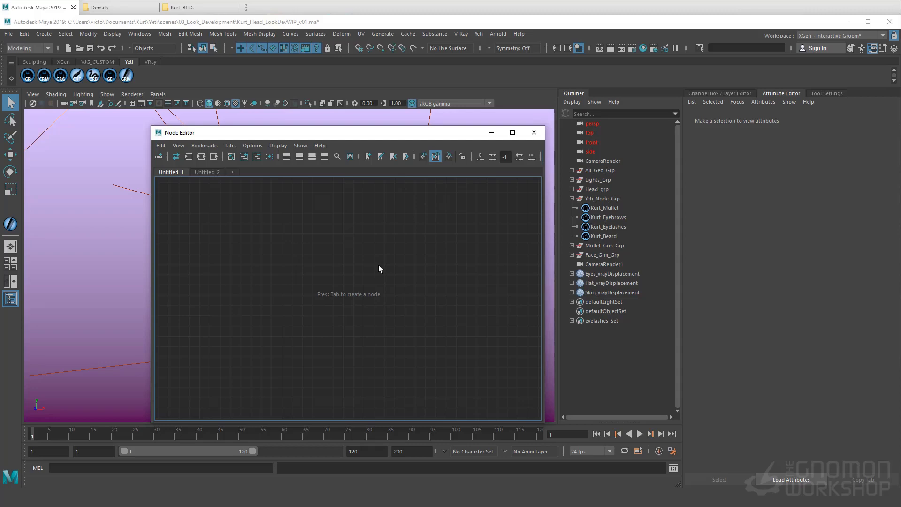
{"action": "key", "text": "Tab"}
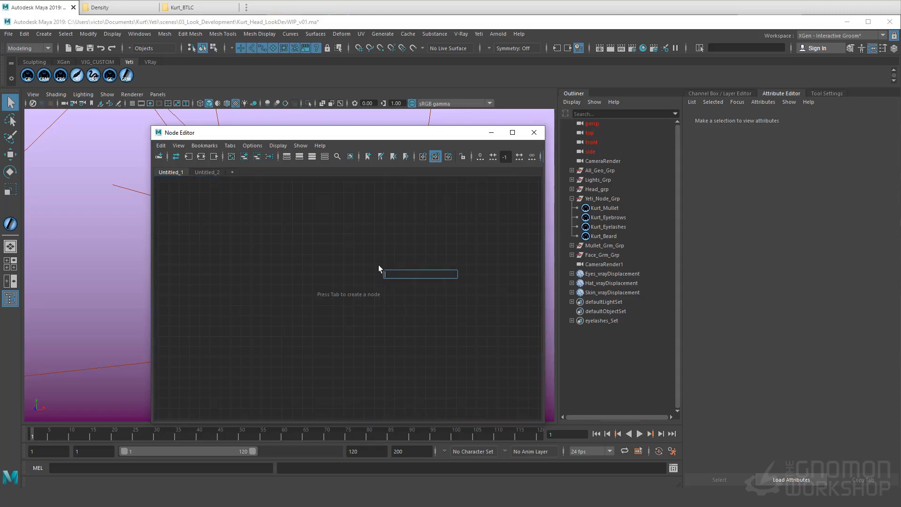
{"action": "type", "text": "hair"}
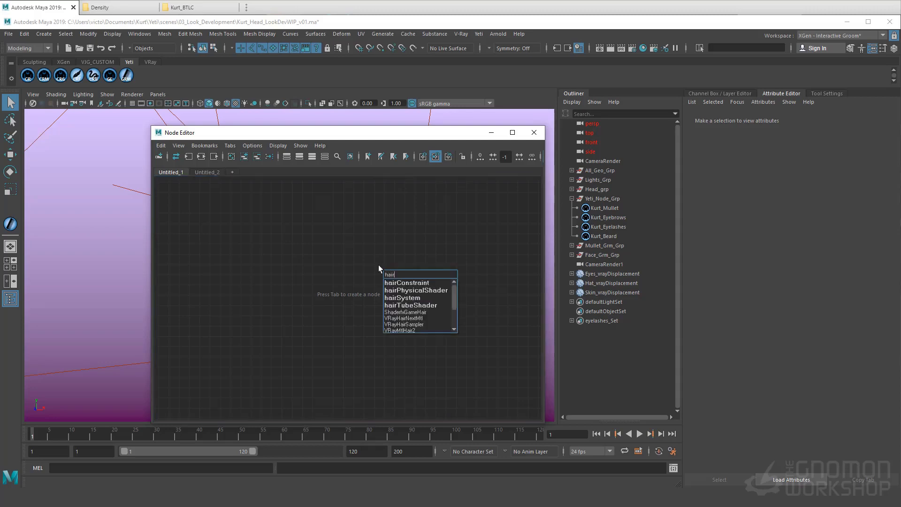
{"action": "key", "text": "Down"}
{"action": "key", "text": "Down"}
{"action": "key", "text": "Down"}
{"action": "key", "text": "Down"}
{"action": "key", "text": "Down"}
{"action": "key", "text": "Down"}
{"action": "key", "text": "Return"}
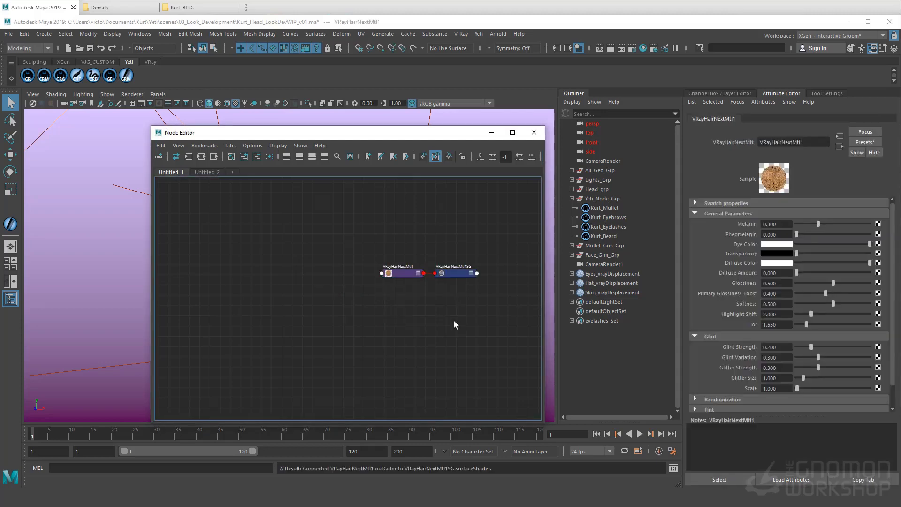
Step: Select the new VRayHairNextMtl material and raise its Melanin to 1.000
{"action": "left_click", "coordinate": [454, 320]}
{"action": "left_click", "coordinate": [402, 272]}
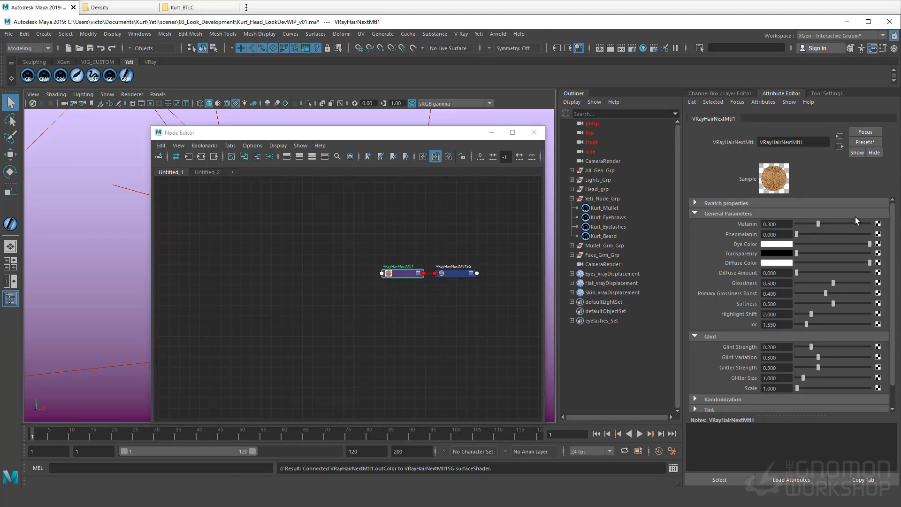
{"action": "left_click_drag", "start_coordinate": [818, 224], "coordinate": [857, 226]}
{"action": "left_click", "coordinate": [829, 236]}
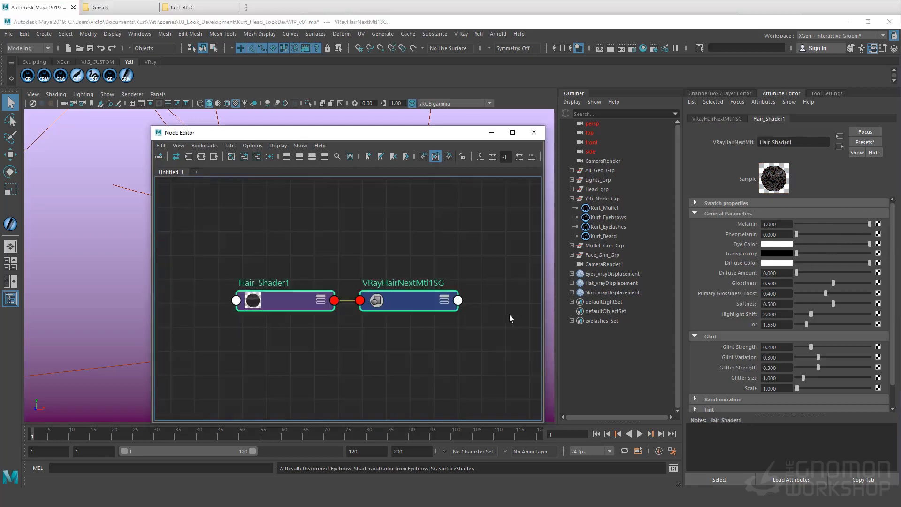
Step: Rename the hair material as Hair_Shader and its shading group as Hair_SG
{"action": "double_click", "coordinate": [261, 281]}
{"action": "left_click_drag", "start_coordinate": [287, 280], "coordinate": [129, 280]}
{"action": "type", "text": "Hair_Shader"}
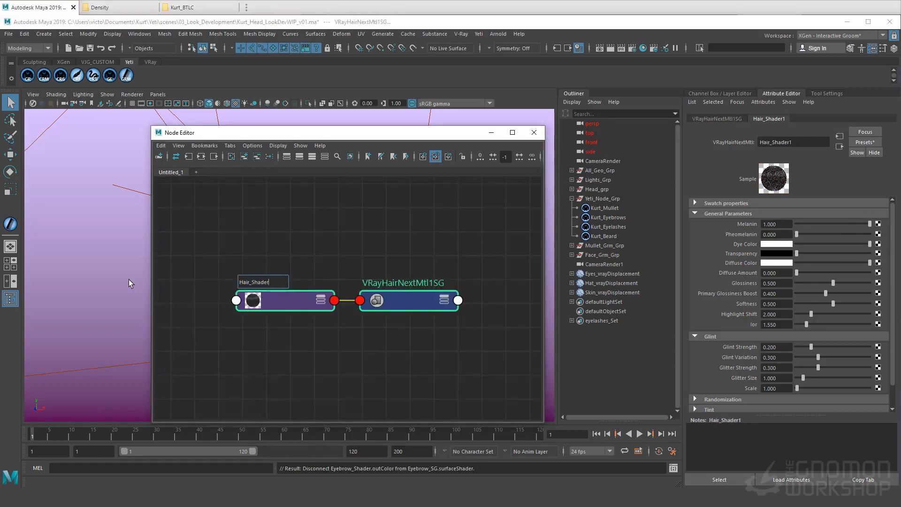
{"action": "key", "text": "Return"}
{"action": "double_click", "coordinate": [402, 282]}
{"action": "type", "text": "Hair_SG"}
{"action": "key", "text": "Return"}
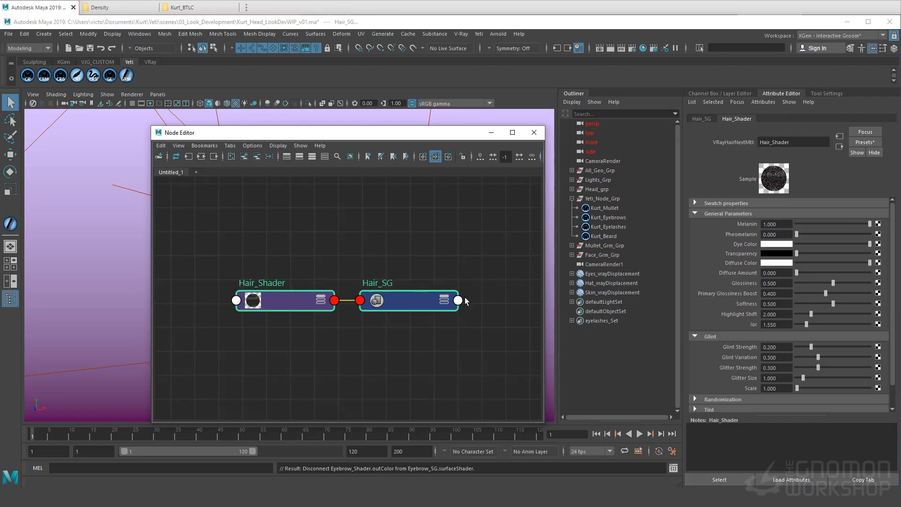
{"action": "left_click", "coordinate": [450, 269]}
Step: Assign the Hair_Shader material to the Kurt_Mullet groom and minimize the Node Editor
{"action": "left_click_drag", "start_coordinate": [446, 132], "coordinate": [389, 111]}
{"action": "left_click", "coordinate": [602, 208]}
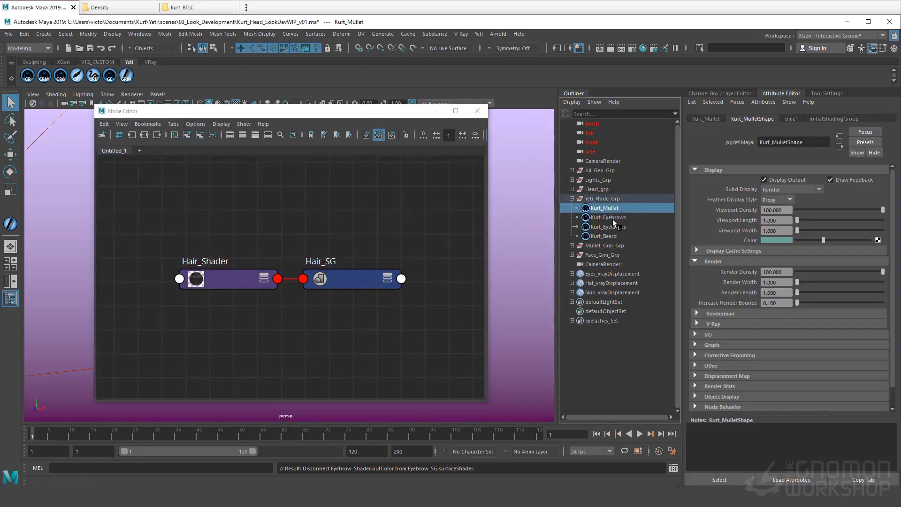
{"action": "right_click_drag", "start_coordinate": [235, 275], "coordinate": [224, 249]}
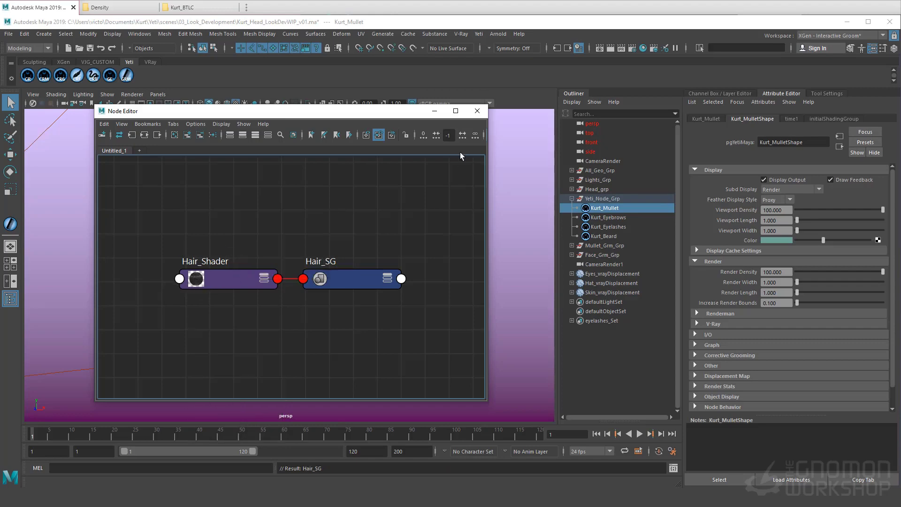
{"action": "left_click", "coordinate": [434, 111]}
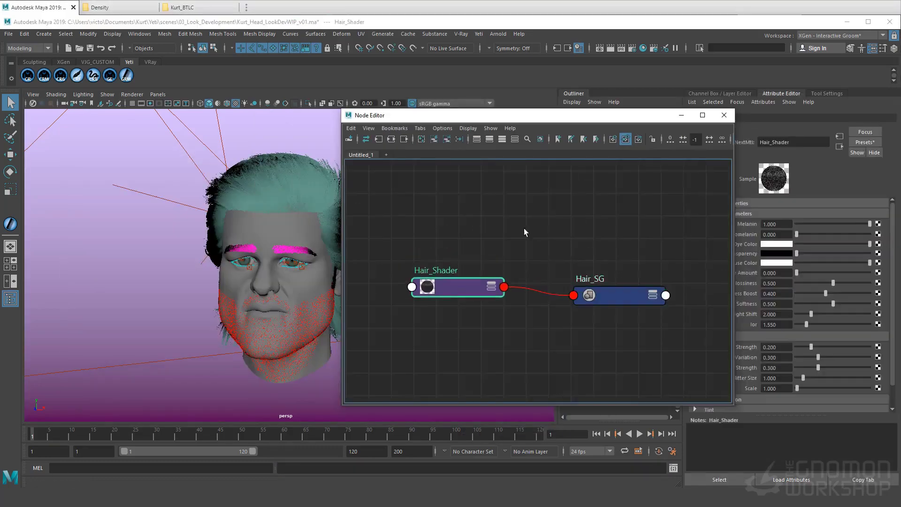
Step: Add VRayHairNextMtl materials named Beard_Shader, Eyalashes_Shader and Eyebrows_Shader with matching shading groups beneath the Hair_Shader network
{"action": "scroll", "coordinate": [489, 366], "scroll_direction": "down", "scroll_amount": 2}
{"action": "middle_click_drag", "start_coordinate": [489, 365], "coordinate": [530, 286], "text": "alt"}
{"action": "left_click", "coordinate": [530, 286]}
{"action": "key", "text": "Tab"}
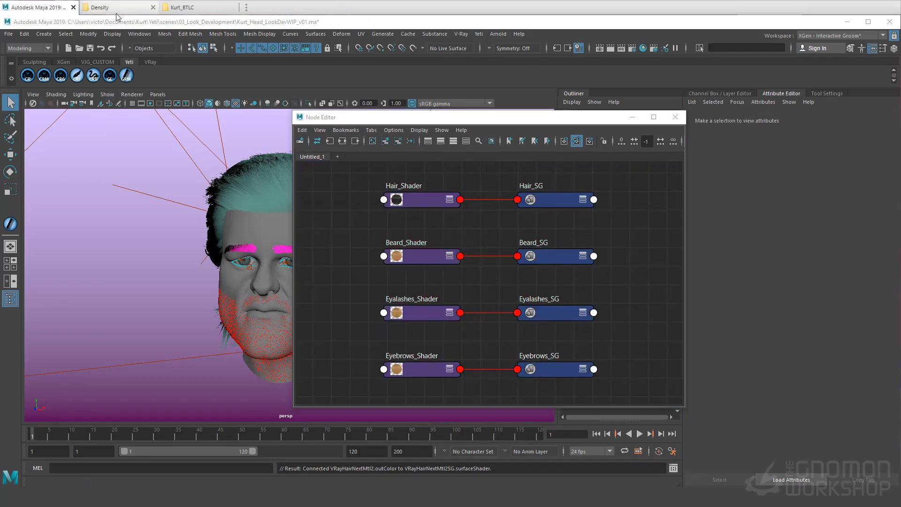
Step: Open reference photo k_left_side_001.jpg from the Kurt_BTLC folder, view it beside the groom in Maya, and minimize it
{"action": "left_click", "coordinate": [193, 14]}
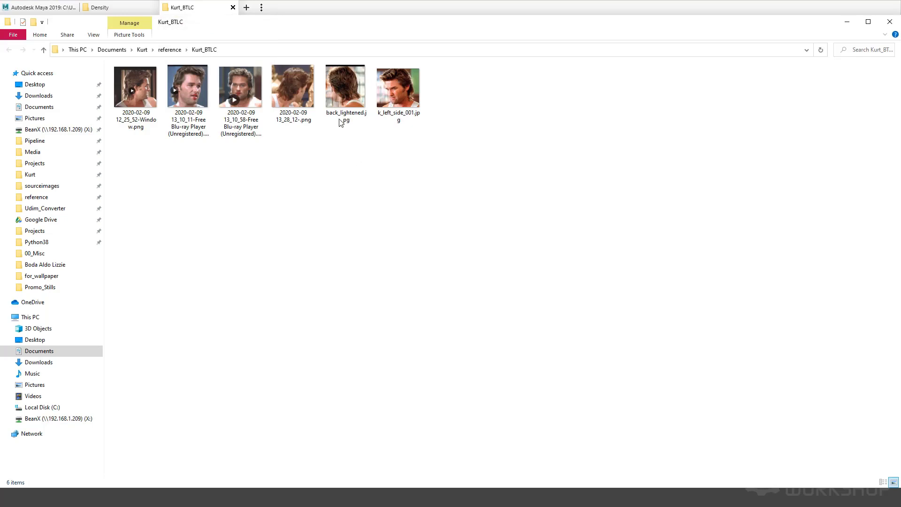
{"action": "left_click_drag", "start_coordinate": [401, 92], "coordinate": [0, 278]}
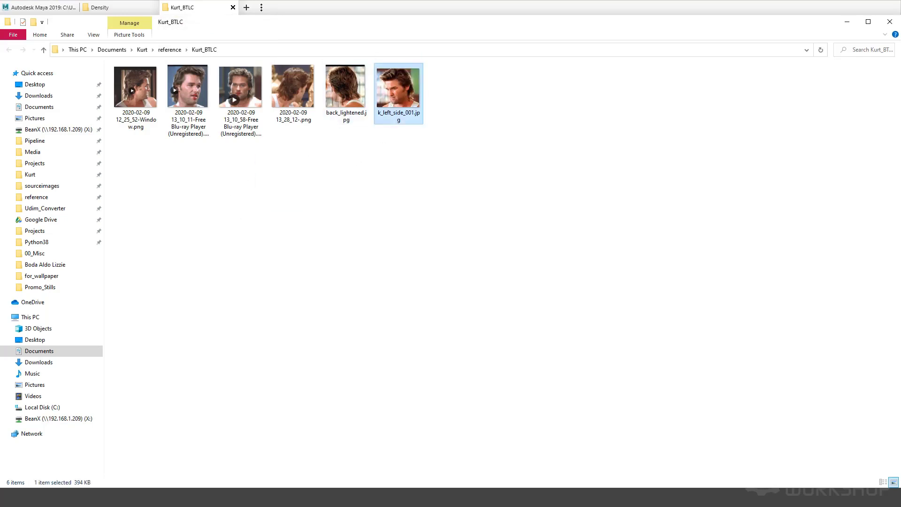
{"action": "left_click_drag", "start_coordinate": [0, 213], "coordinate": [414, 204]}
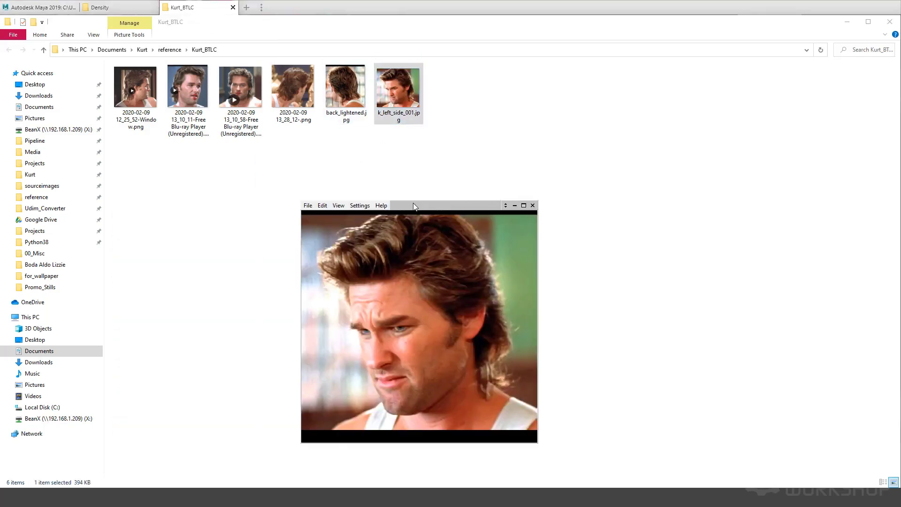
{"action": "left_click", "coordinate": [41, 10]}
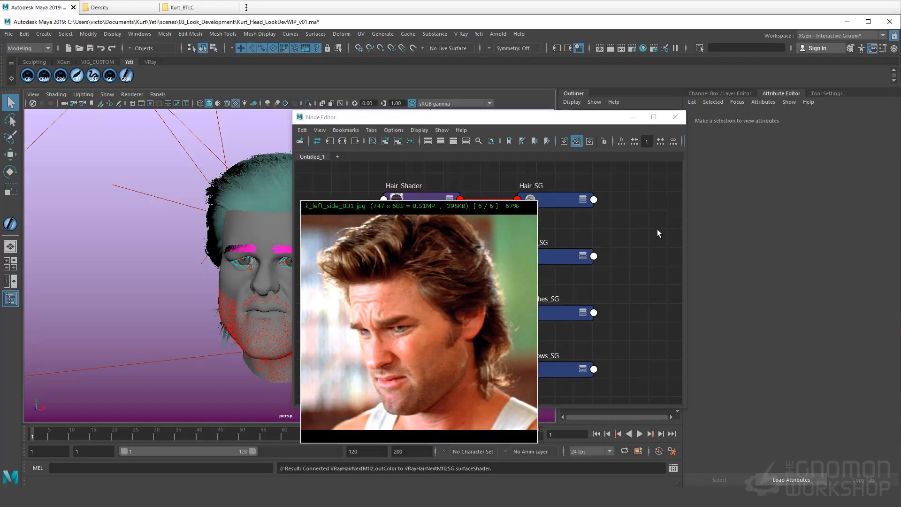
{"action": "left_click_drag", "start_coordinate": [369, 205], "coordinate": [141, 157]}
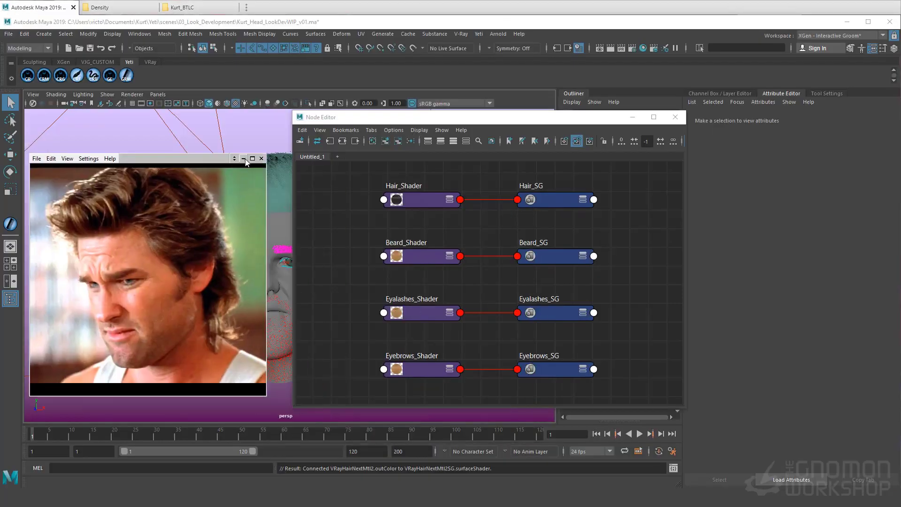
{"action": "left_click", "coordinate": [244, 158]}
Step: Set the Melanin of Hair_Shader to 0.5 and the Melanin of Beard_Shader to 0.4
{"action": "left_click", "coordinate": [425, 203]}
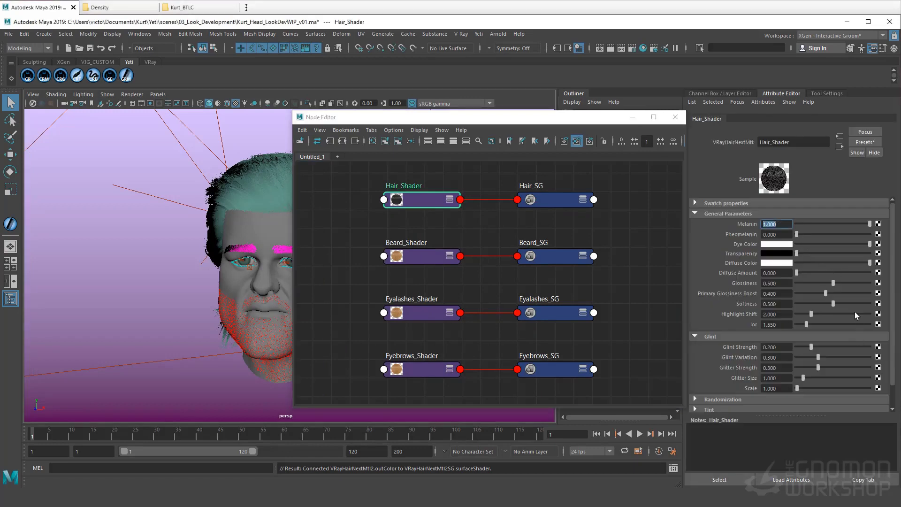
{"action": "type", "text": "0.5"}
{"action": "key", "text": "Return"}
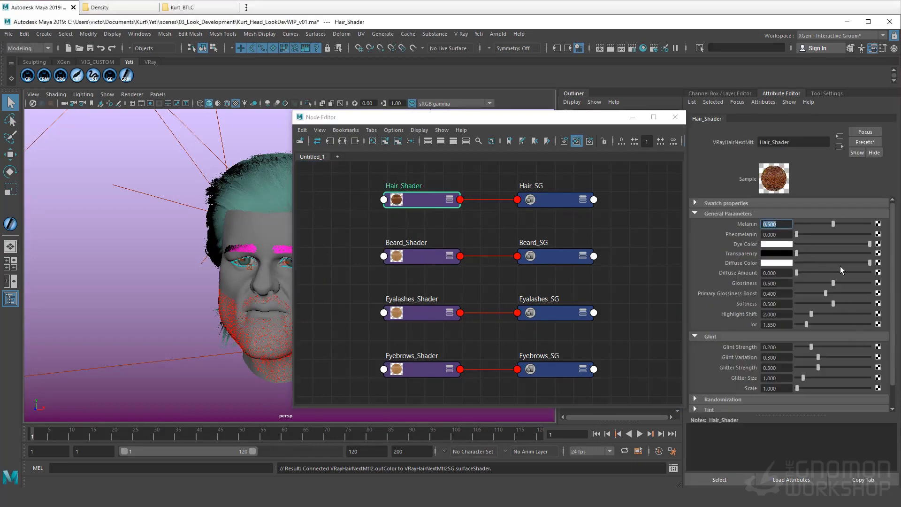
{"action": "left_click", "coordinate": [406, 256]}
{"action": "left_click_drag", "start_coordinate": [779, 224], "coordinate": [668, 230]}
{"action": "type", "text": "0.4"}
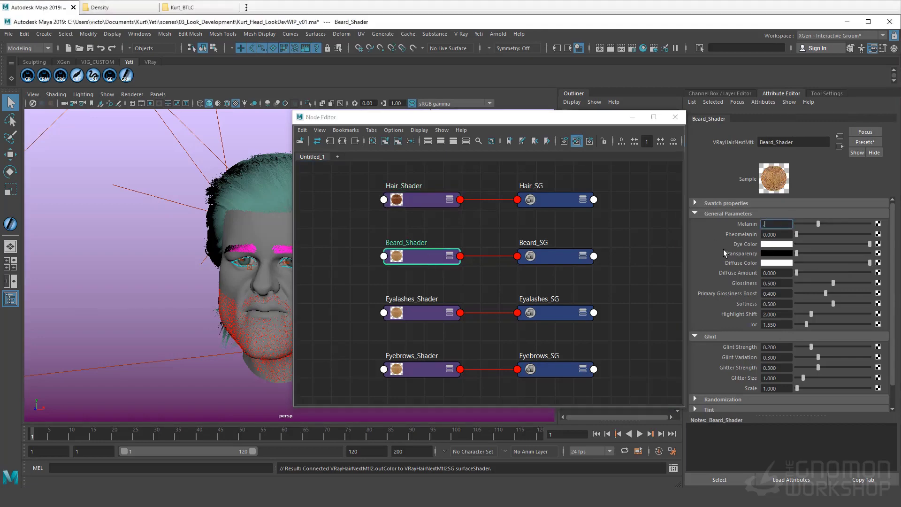
{"action": "key", "text": "Return"}
Step: Set the Melanin of both the eyelashes shader and the eyebrows shader to 0.5
{"action": "left_click", "coordinate": [409, 312]}
{"action": "left_click_drag", "start_coordinate": [781, 225], "coordinate": [693, 240]}
{"action": "type", "text": "0.5"}
{"action": "key", "text": "Return"}
{"action": "left_click", "coordinate": [414, 369]}
{"action": "left_click_drag", "start_coordinate": [781, 224], "coordinate": [726, 236]}
{"action": "type", "text": "0.5"}
{"action": "key", "text": "Return"}
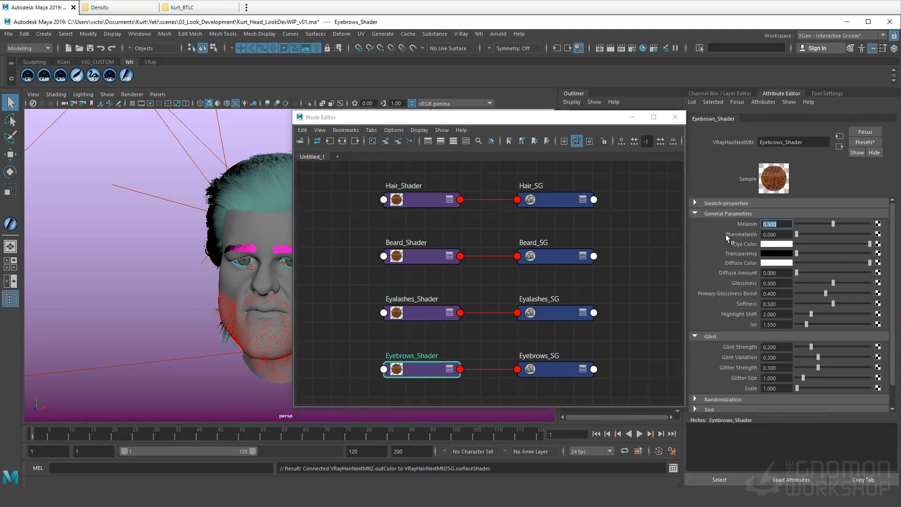
Step: Move the Node Editor clear of the Outliner and assign Eyebrows_Shader to the Kurt_Eyebrows groom
{"action": "left_click_drag", "start_coordinate": [459, 118], "coordinate": [272, 116]}
{"action": "left_click", "coordinate": [606, 217]}
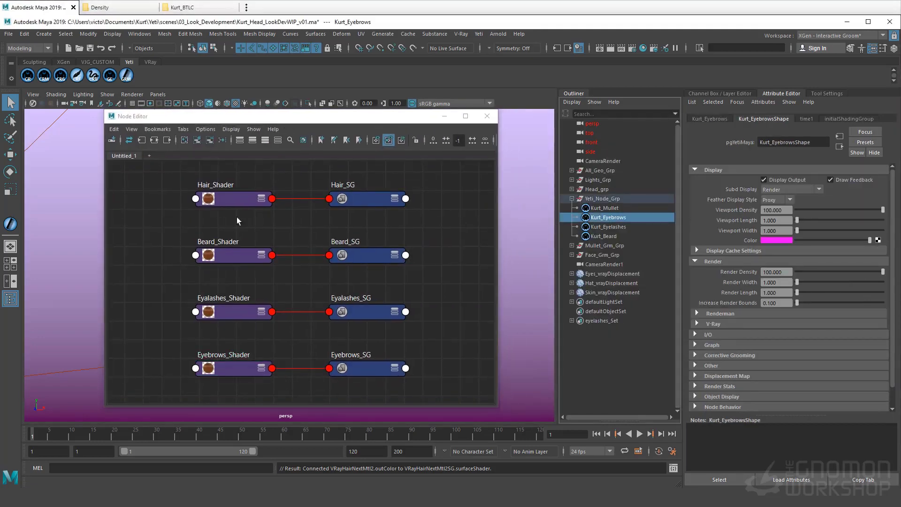
{"action": "right_click_drag", "start_coordinate": [231, 368], "coordinate": [226, 282]}
Step: Rename the eyelashes material as Eyelashes_Shader and assign it to the Kurt_Eyelashes groom
{"action": "left_click", "coordinate": [603, 226]}
{"action": "double_click", "coordinate": [227, 299]}
{"action": "type", "text": "Eyelashes_Shader"}
{"action": "key", "text": "Return"}
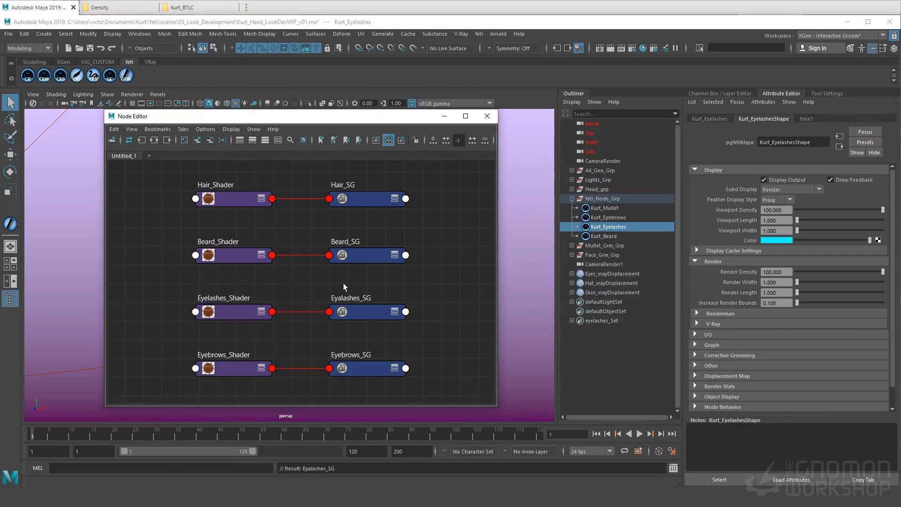
Step: Assign Beard_Shader to the Kurt_Beard groom and minimize the Node Editor
{"action": "left_click", "coordinate": [603, 236]}
{"action": "right_click", "coordinate": [232, 256]}
{"action": "left_click", "coordinate": [232, 219]}
{"action": "left_click", "coordinate": [443, 117]}
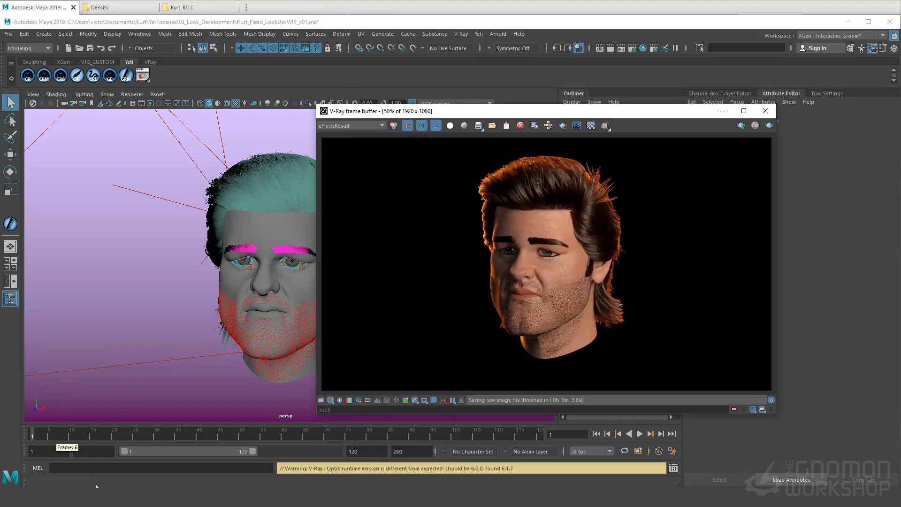
Step: Compare the V-Ray render with reference photo k_left_side_001.jpg and examine the rendered hair tips at the back of the head
{"action": "left_click", "coordinate": [133, 496]}
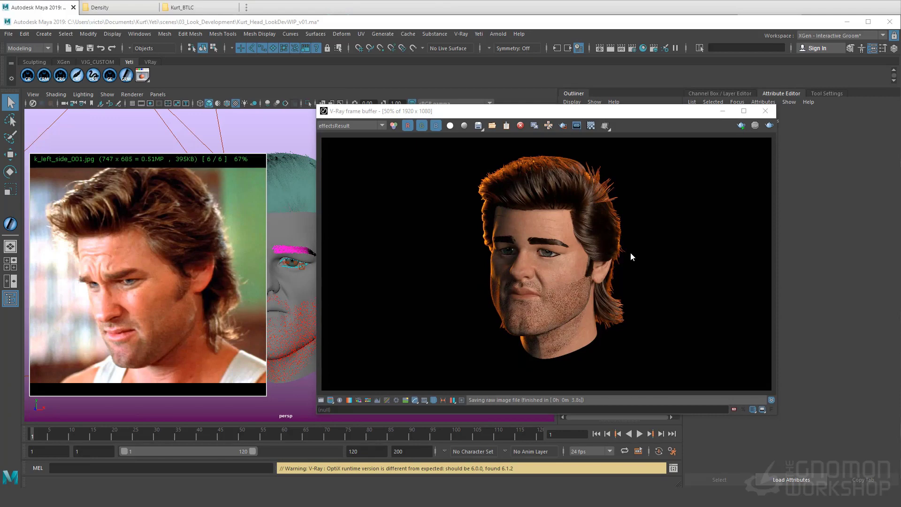
{"action": "scroll", "coordinate": [568, 250], "scroll_direction": "up", "scroll_amount": 2}
{"action": "scroll", "coordinate": [594, 204], "scroll_direction": "down", "scroll_amount": 2}
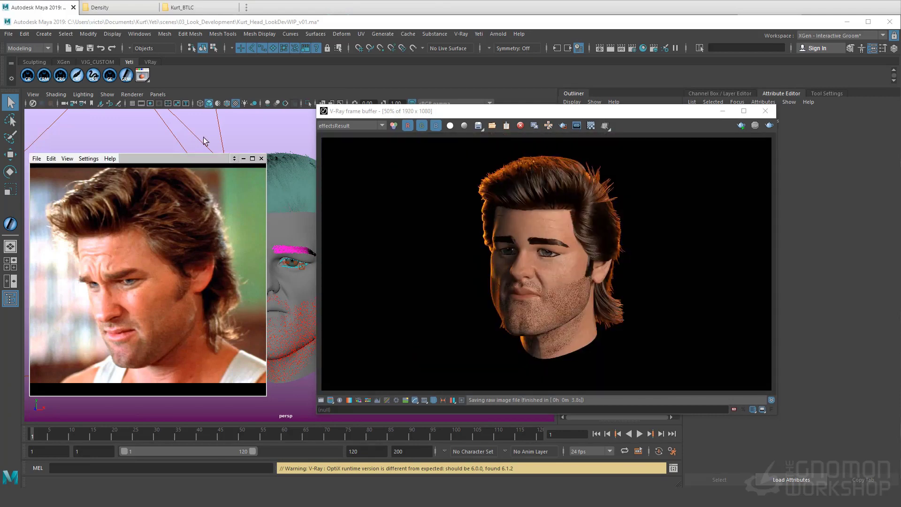
{"action": "left_click", "coordinate": [245, 158]}
{"action": "scroll", "coordinate": [587, 205], "scroll_direction": "up", "scroll_amount": 2}
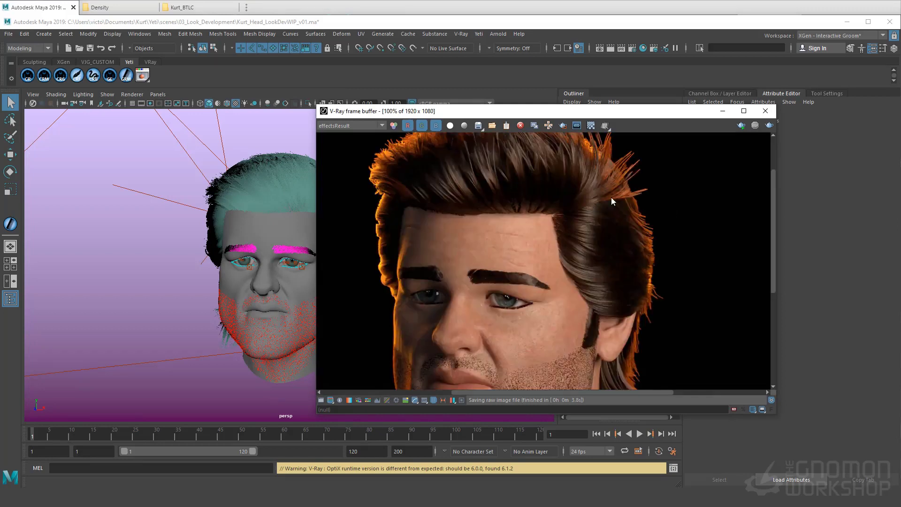
{"action": "scroll", "coordinate": [515, 180], "scroll_direction": "up", "scroll_amount": 2}
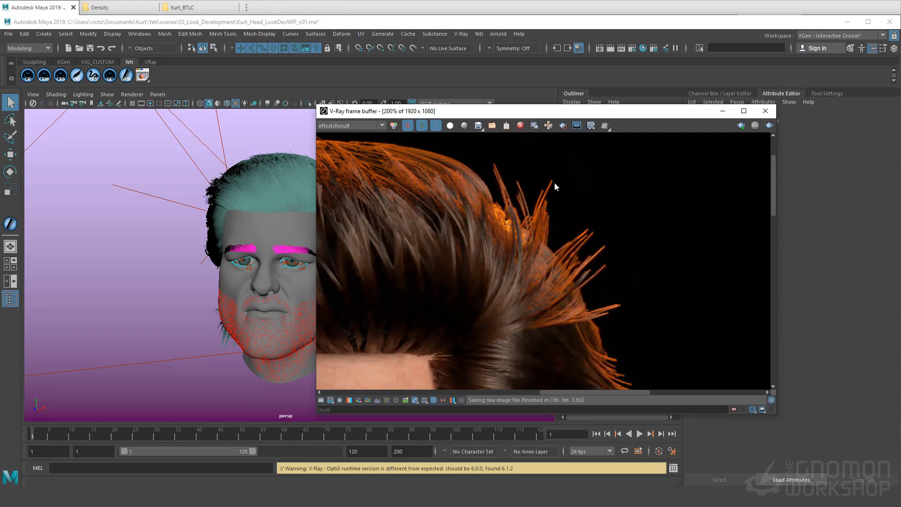
{"action": "scroll", "coordinate": [554, 186], "scroll_direction": "down", "scroll_amount": 3}
{"action": "scroll", "coordinate": [554, 187], "scroll_direction": "up", "scroll_amount": 1}
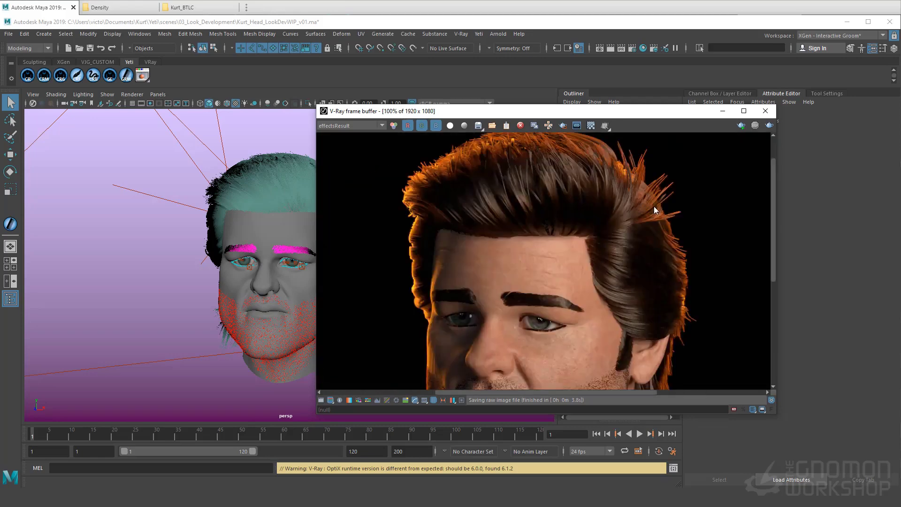
{"action": "scroll", "coordinate": [654, 207], "scroll_direction": "down", "scroll_amount": 1}
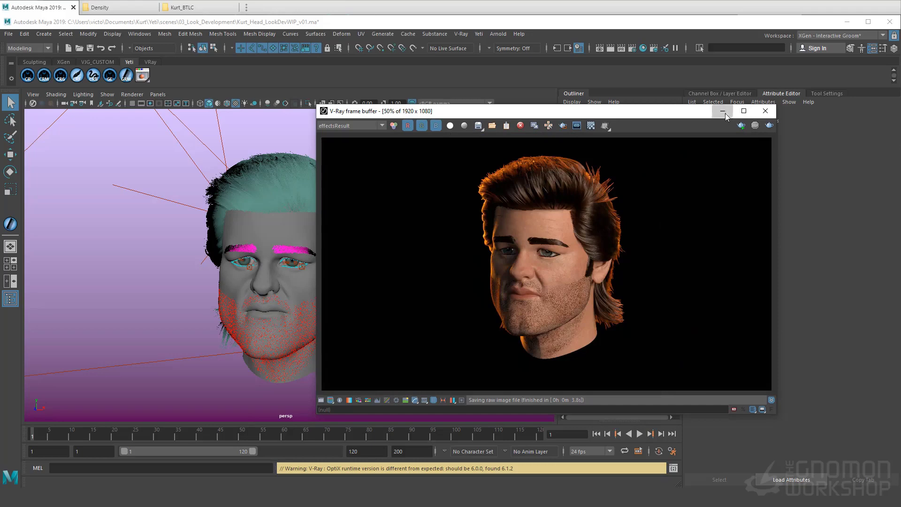
Step: Close the V-Ray frame buffer and bring the Node Editor back up
{"action": "left_click", "coordinate": [765, 111]}
{"action": "key", "text": "shift+v"}
{"action": "left_click", "coordinate": [153, 281]}
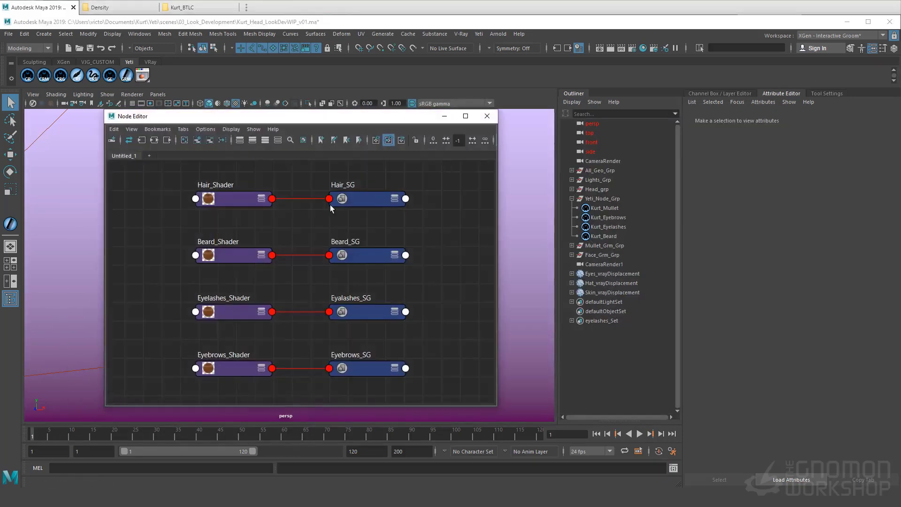
Step: Create a VRayHairSampler node and place it upstream of Hair_Shader with room for another node between them
{"action": "left_click_drag", "start_coordinate": [490, 166], "coordinate": [221, 229]}
{"action": "middle_click_drag", "start_coordinate": [224, 232], "coordinate": [337, 286], "text": "alt"}
{"action": "left_click", "coordinate": [199, 246]}
{"action": "key", "text": "Tab"}
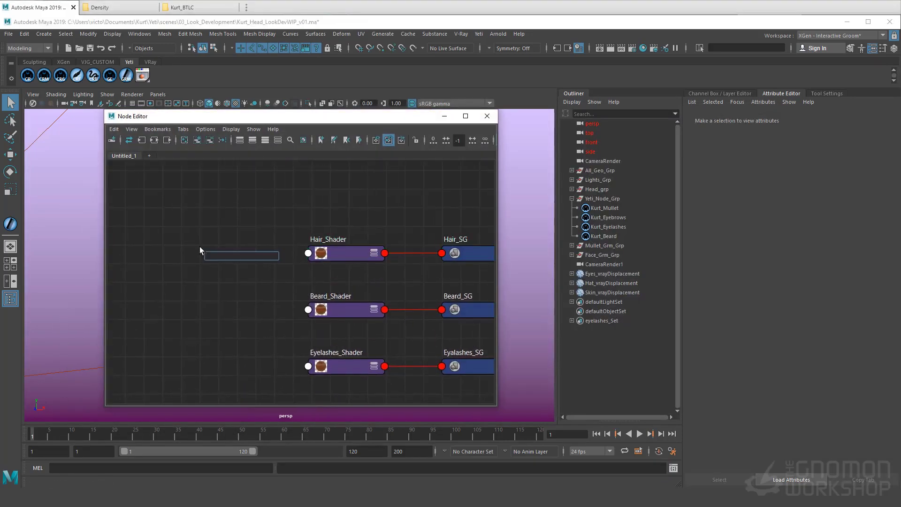
{"action": "type", "text": "sampler"}
{"action": "key", "text": "Down"}
{"action": "key", "text": "Down"}
{"action": "key", "text": "Down"}
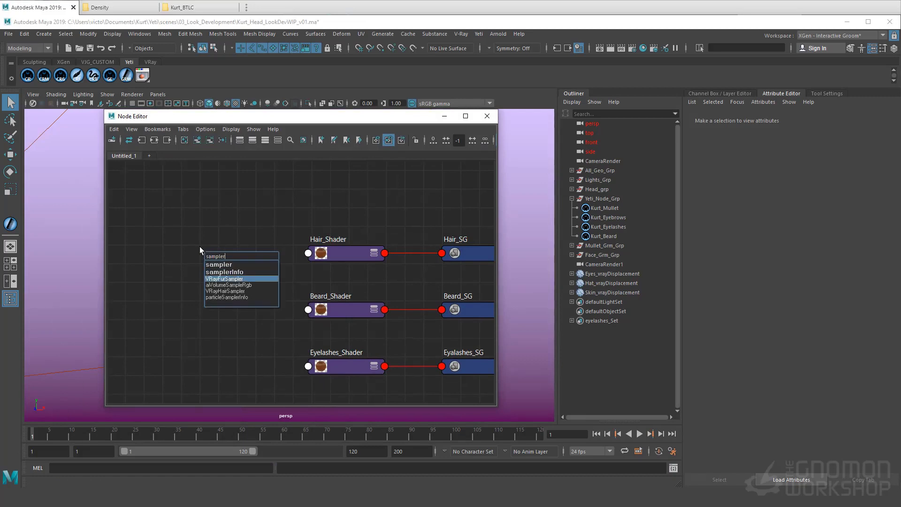
{"action": "key", "text": "Down"}
{"action": "key", "text": "Down"}
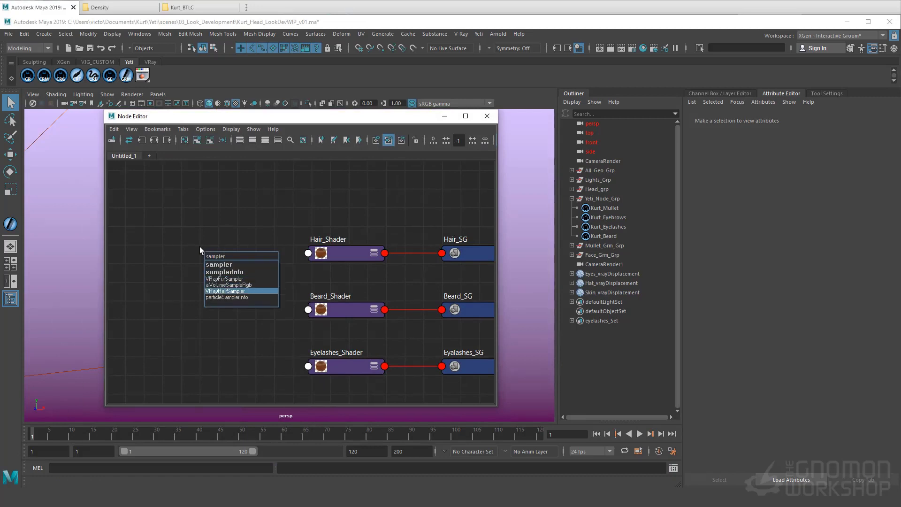
{"action": "key", "text": "Return"}
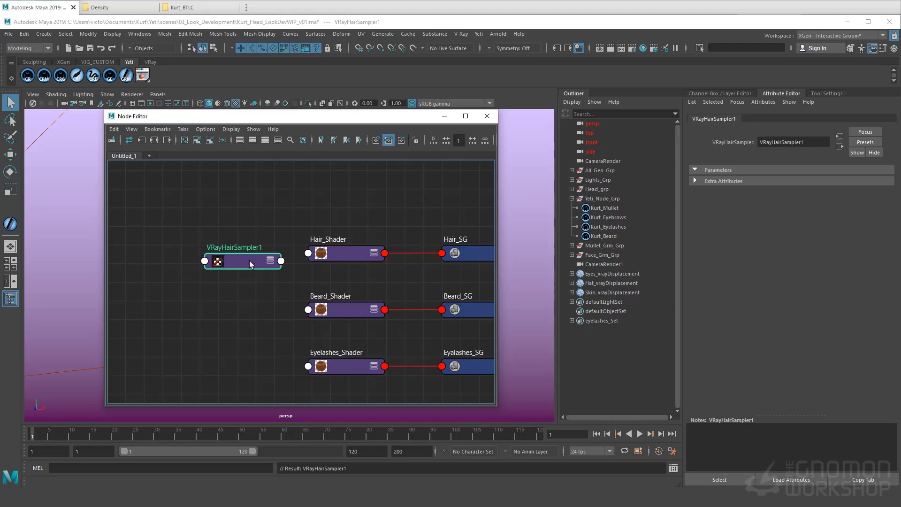
{"action": "left_click_drag", "start_coordinate": [249, 261], "coordinate": [156, 241]}
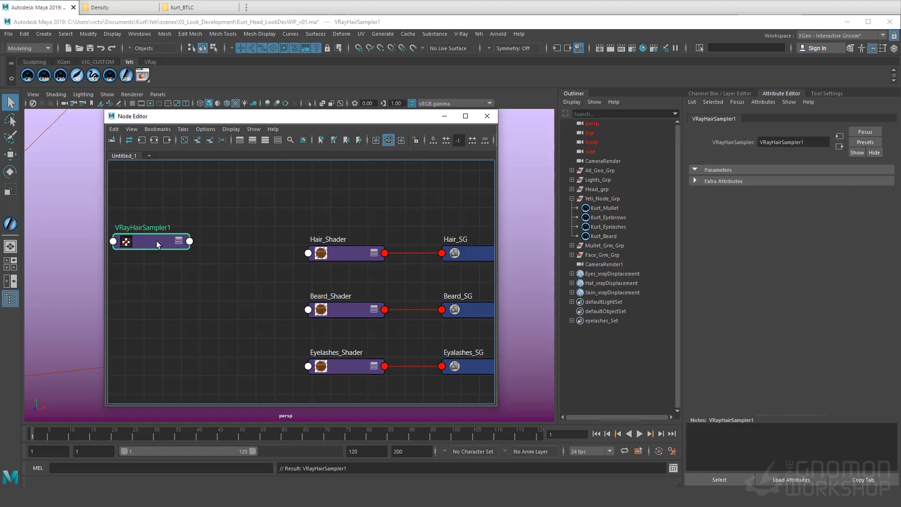
Step: Create a ramp texture between the hair sampler and Hair_Shader, and delete its accompanying placement node
{"action": "left_click", "coordinate": [228, 240]}
{"action": "key", "text": "Tab"}
{"action": "type", "text": "ramp"}
{"action": "left_click", "coordinate": [254, 264]}
{"action": "left_click_drag", "start_coordinate": [269, 246], "coordinate": [216, 300]}
{"action": "left_click_drag", "start_coordinate": [357, 243], "coordinate": [228, 245]}
{"action": "left_click", "coordinate": [211, 299]}
{"action": "key", "text": "Delete"}
Step: Connect the sampler's Distance Along Strand to the ramp's V Coord, and the ramp's color to Hair_Shader's Transparency
{"action": "key", "text": "3"}
{"action": "left_click_drag", "start_coordinate": [181, 277], "coordinate": [224, 296]}
{"action": "left_click", "coordinate": [226, 316]}
{"action": "left_click_drag", "start_coordinate": [154, 191], "coordinate": [240, 316]}
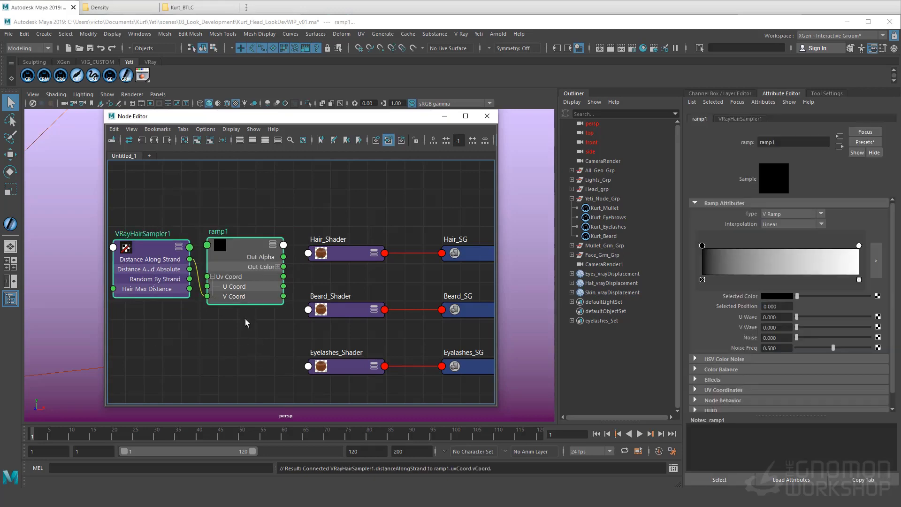
{"action": "key", "text": "1"}
{"action": "left_click", "coordinate": [337, 254]}
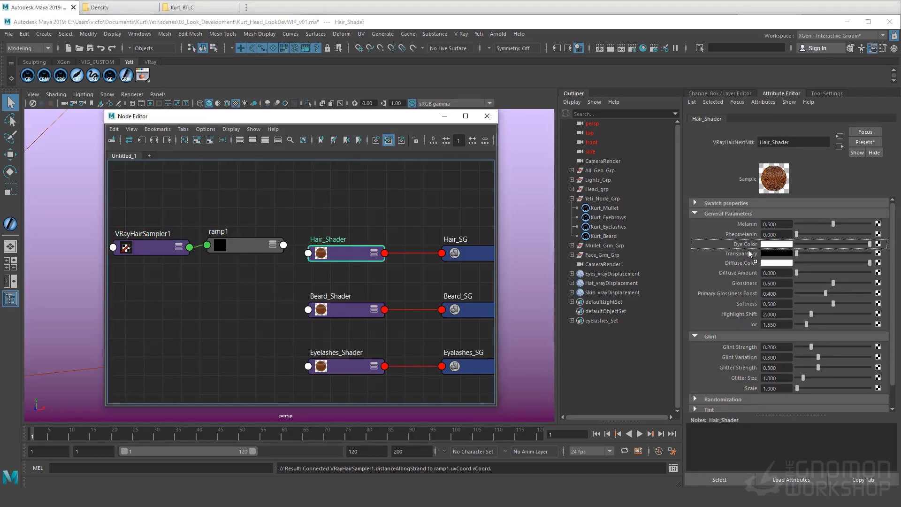
{"action": "middle_click_drag", "start_coordinate": [748, 249], "coordinate": [743, 255]}
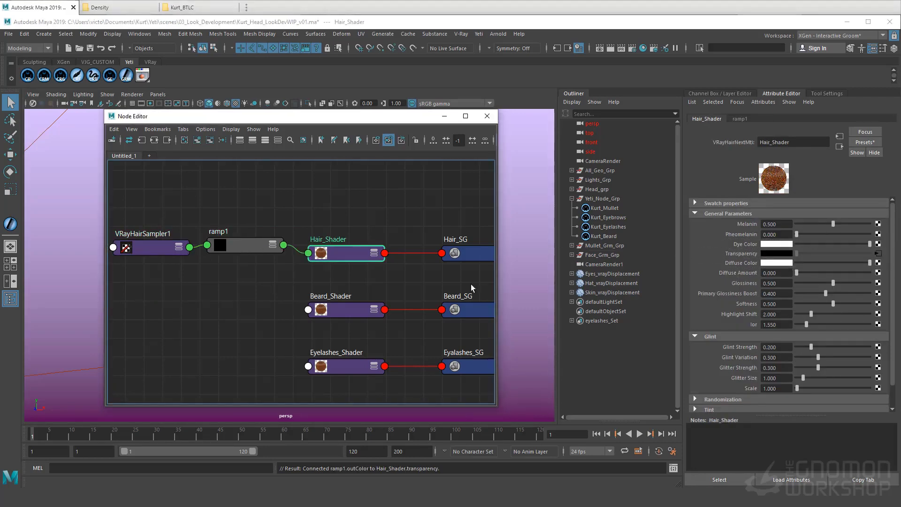
Step: Rename the ramp as Hair_Transparency_Ramp and the hair sampler node as Hair_Sampler
{"action": "left_click", "coordinate": [253, 249]}
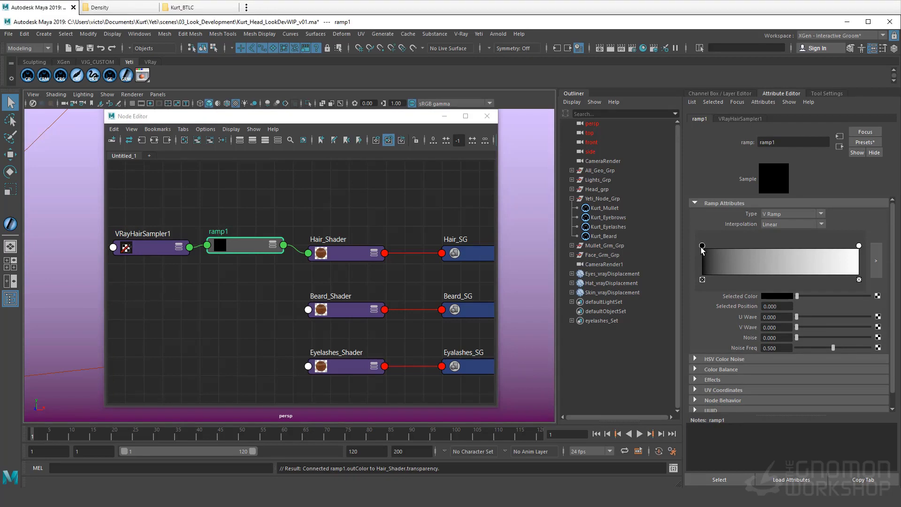
{"action": "double_click", "coordinate": [218, 231]}
{"action": "type", "text": "Hai"}
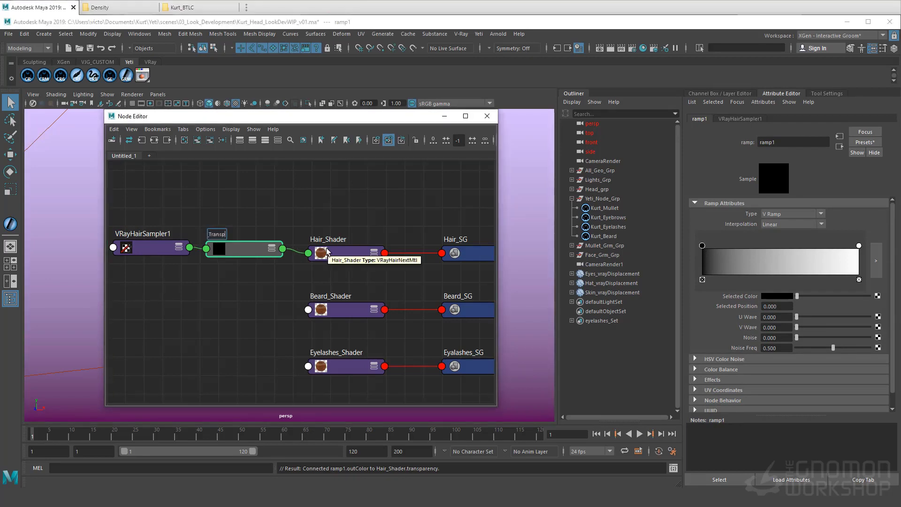
{"action": "type", "text": "r_Transparency_Ramp"}
{"action": "key", "text": "Return"}
{"action": "left_click", "coordinate": [221, 282]}
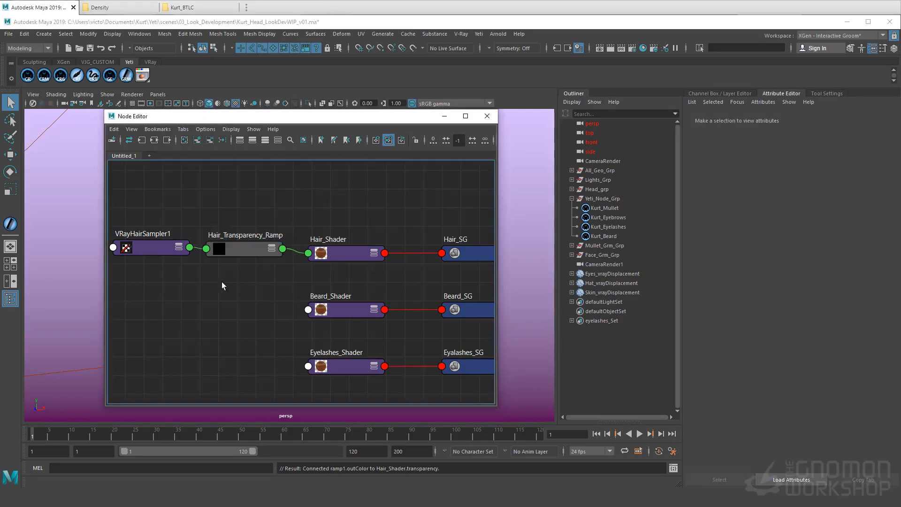
{"action": "double_click", "coordinate": [143, 234]}
{"action": "type", "text": "Hair_Sampler"}
{"action": "key", "text": "Return"}
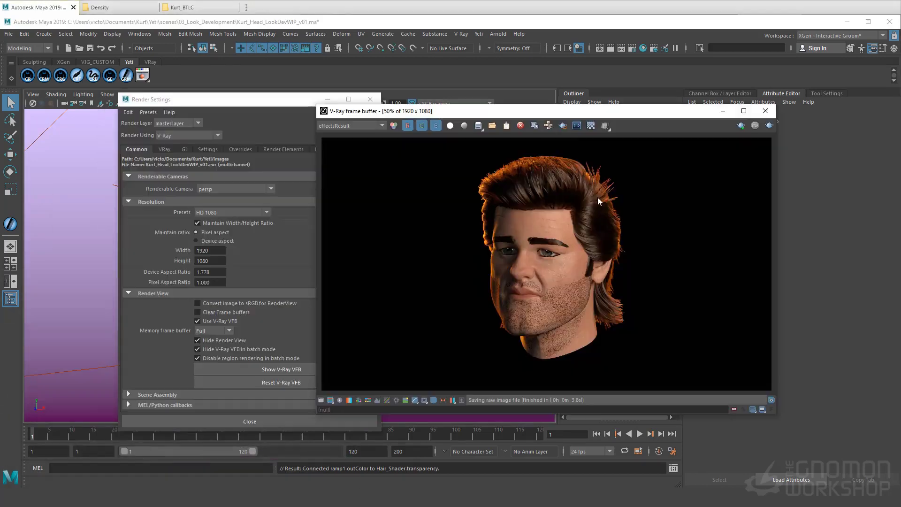
Step: Render a region around the hair at the nape, compare the hair tips between renders, and return to the Node Editor
{"action": "left_click", "coordinate": [563, 125]}
{"action": "left_click_drag", "start_coordinate": [587, 277], "coordinate": [644, 328]}
{"action": "scroll", "coordinate": [634, 334], "scroll_direction": "up", "scroll_amount": 2}
{"action": "scroll", "coordinate": [635, 334], "scroll_direction": "down", "scroll_amount": 1}
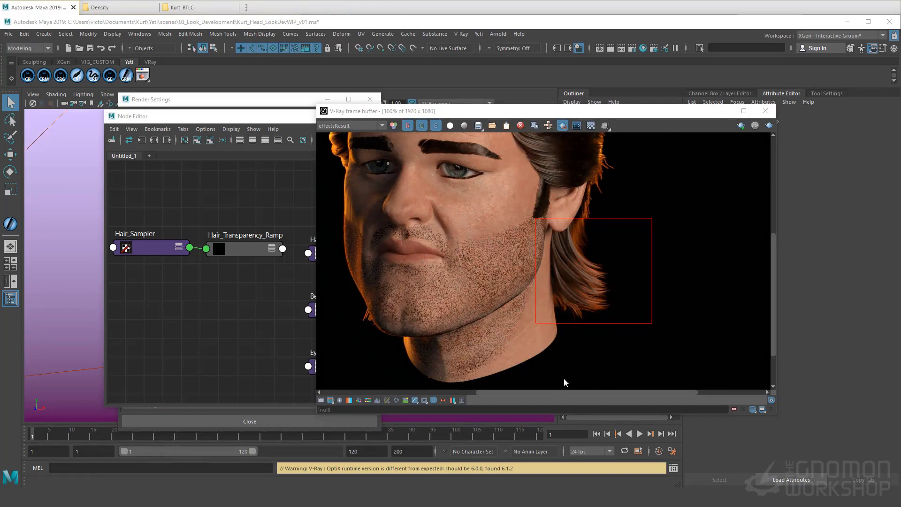
{"action": "left_click_drag", "start_coordinate": [577, 352], "coordinate": [683, 222]}
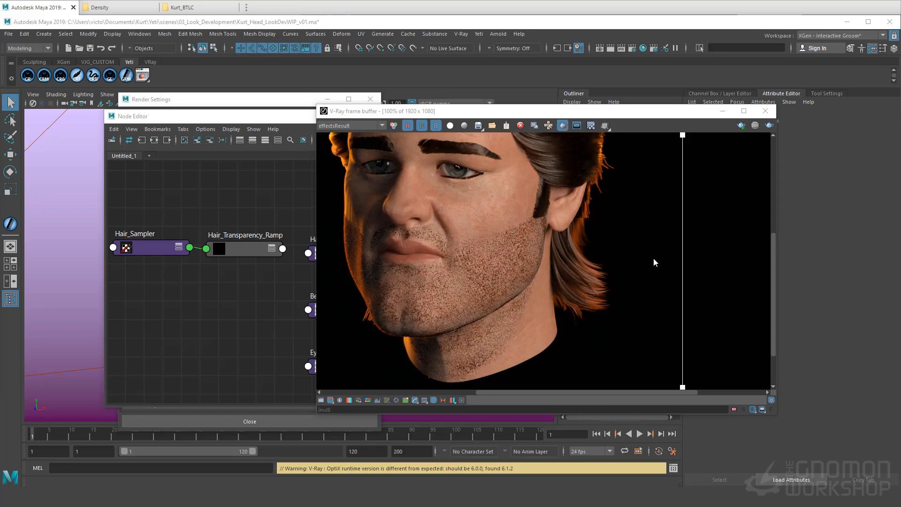
{"action": "left_click", "coordinate": [262, 218]}
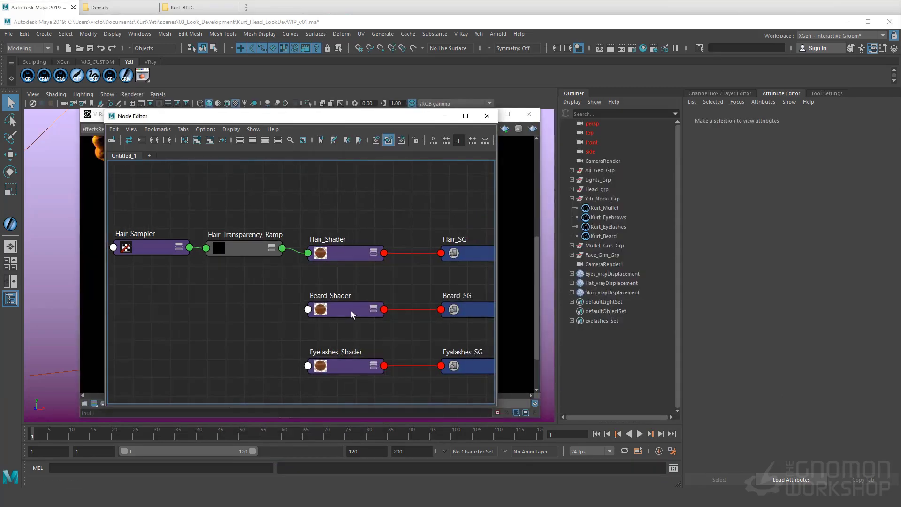
Step: Rearrange the shader nodes with their shading groups into spaced rows ordered Hair, Eyelashes, Eyebrows and Beard
{"action": "scroll", "coordinate": [351, 310], "scroll_direction": "down", "scroll_amount": 3}
{"action": "left_click_drag", "start_coordinate": [351, 310], "coordinate": [354, 394]}
{"action": "left_click_drag", "start_coordinate": [316, 323], "coordinate": [446, 375]}
{"action": "left_click_drag", "start_coordinate": [355, 338], "coordinate": [354, 300]}
{"action": "left_click_drag", "start_coordinate": [315, 376], "coordinate": [445, 400]}
{"action": "left_click_drag", "start_coordinate": [353, 394], "coordinate": [353, 354]}
{"action": "scroll", "coordinate": [354, 353], "scroll_direction": "up", "scroll_amount": 6}
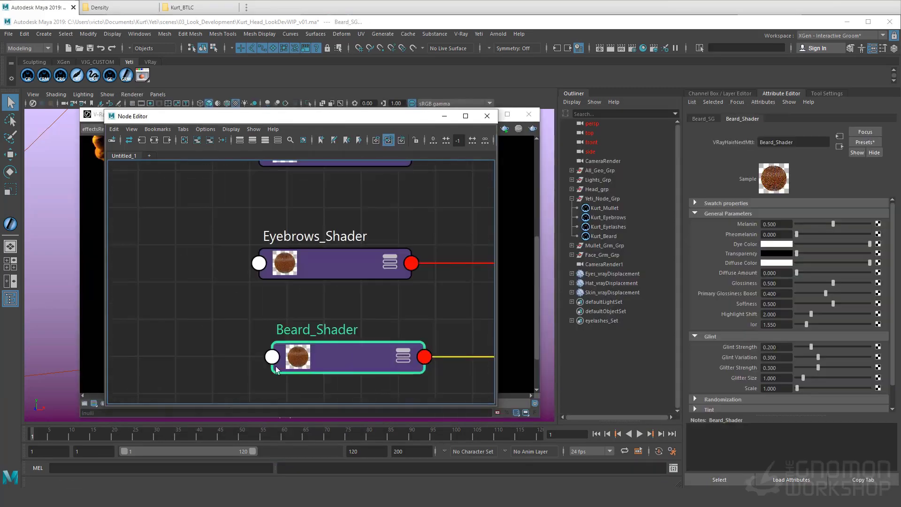
{"action": "scroll", "coordinate": [345, 355], "scroll_direction": "down", "scroll_amount": 2}
{"action": "middle_click_drag", "start_coordinate": [326, 280], "coordinate": [408, 292], "text": "alt"}
{"action": "scroll", "coordinate": [283, 285], "scroll_direction": "down", "scroll_amount": 1}
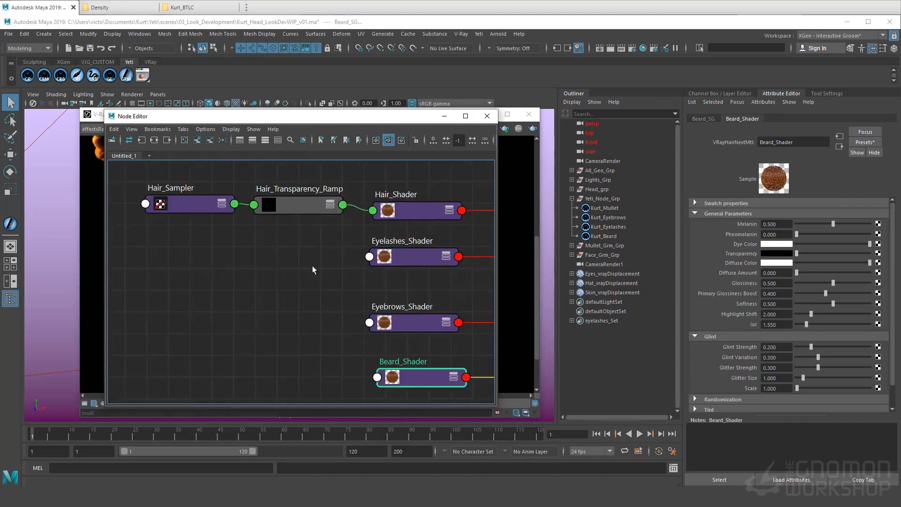
Step: Create a ramp texture in the row beside Eyelashes_Shader and delete its accompanying placement node
{"action": "left_click", "coordinate": [268, 252]}
{"action": "key", "text": "Tab"}
{"action": "type", "text": "ramp"}
{"action": "key", "text": "Down"}
{"action": "key", "text": "Down"}
{"action": "key", "text": "Down"}
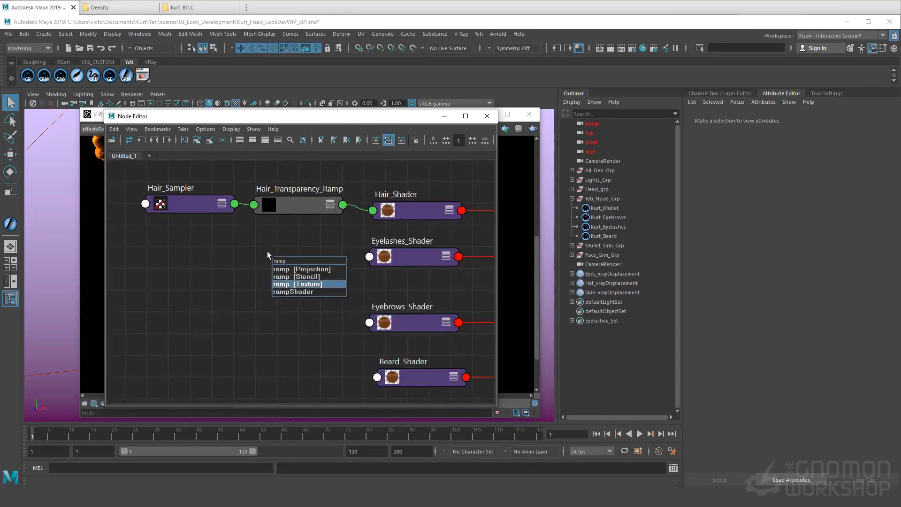
{"action": "key", "text": "Return"}
{"action": "left_click", "coordinate": [192, 267]}
{"action": "key", "text": "Delete"}
Step: Duplicate Hair_Sampler beside the new ramp, and duplicate that sampler and ramp pair for the Eyebrows_Shader row
{"action": "left_click_drag", "start_coordinate": [332, 275], "coordinate": [192, 266]}
{"action": "left_click", "coordinate": [192, 205]}
{"action": "key", "text": "ctrl+d"}
{"action": "left_click_drag", "start_coordinate": [134, 237], "coordinate": [322, 290]}
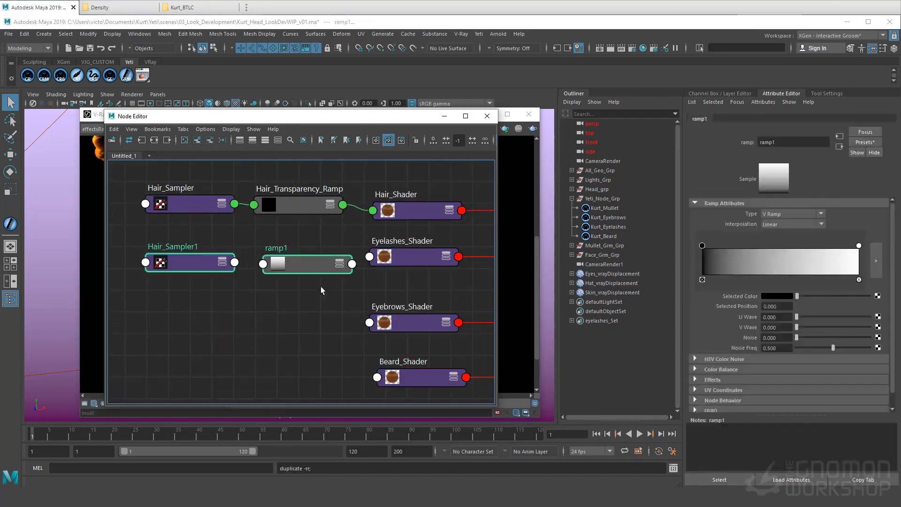
{"action": "key", "text": "ctrl+d"}
Step: Rename the ramp and sampler in the eyebrows row as Eyebrows_Transparency_Ramp and Eyebrows_Sampler
{"action": "double_click", "coordinate": [275, 305]}
{"action": "type", "text": "Eyebrows_Transparency_Ramp"}
{"action": "key", "text": "Return"}
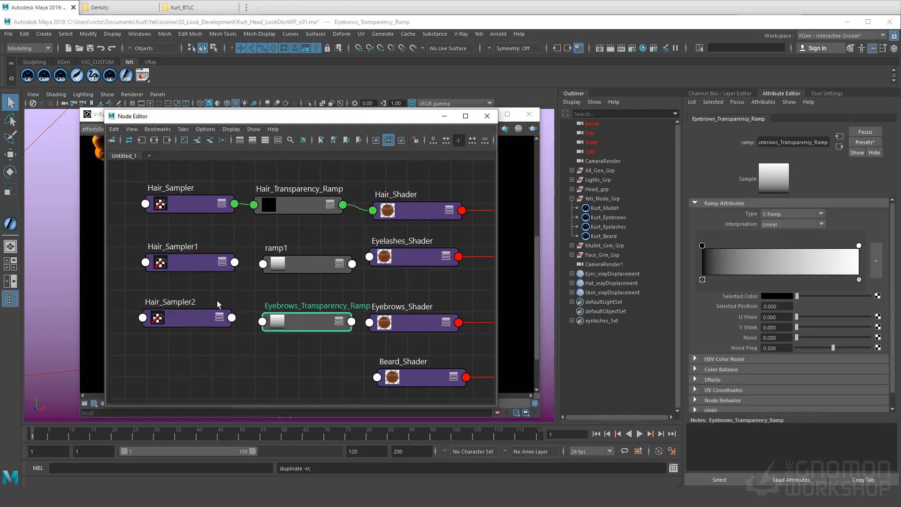
{"action": "double_click", "coordinate": [193, 303]}
{"action": "type", "text": "Eyebrows_Sampler"}
{"action": "key", "text": "Return"}
Step: Rename the sampler and ramp in the eyelashes row as Eyelashes_Sampler and Eyelashes_Transparency_Ramp
{"action": "double_click", "coordinate": [174, 247]}
{"action": "type", "text": "Eyelashes_Sampler"}
{"action": "key", "text": "Return"}
{"action": "double_click", "coordinate": [276, 248]}
{"action": "type", "text": "E"}
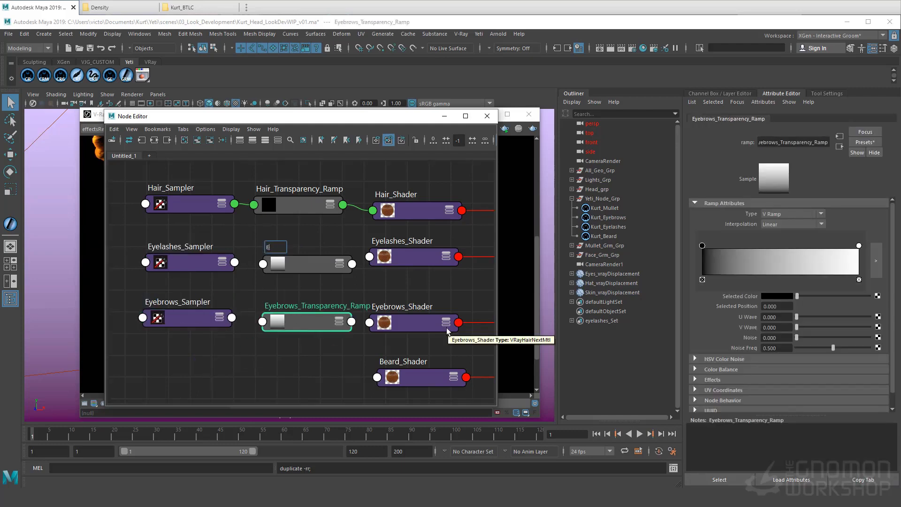
{"action": "type", "text": "yelashes_Transparency_Ramp"}
{"action": "key", "text": "Return"}
Step: Connect Distance Along Strand of the eyelashes and eyebrows samplers to the V Coord of their transparency ramps, and collapse the nodes
{"action": "left_click_drag", "start_coordinate": [127, 235], "coordinate": [300, 338]}
{"action": "key", "text": "3"}
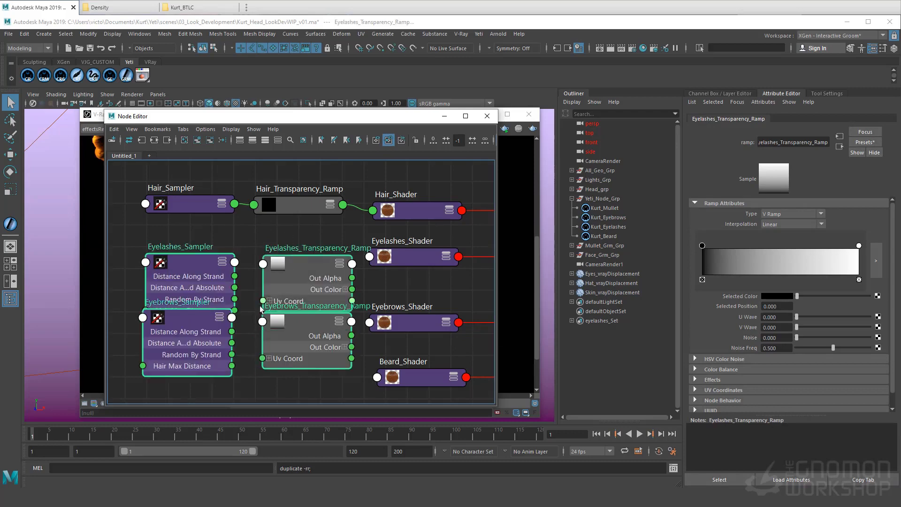
{"action": "left_click", "coordinate": [269, 300]}
{"action": "left_click_drag", "start_coordinate": [295, 274], "coordinate": [292, 253]}
{"action": "left_click_drag", "start_coordinate": [204, 333], "coordinate": [262, 381]}
{"action": "left_click_drag", "start_coordinate": [235, 276], "coordinate": [260, 303]}
{"action": "left_click_drag", "start_coordinate": [126, 234], "coordinate": [306, 381]}
{"action": "key", "text": "1"}
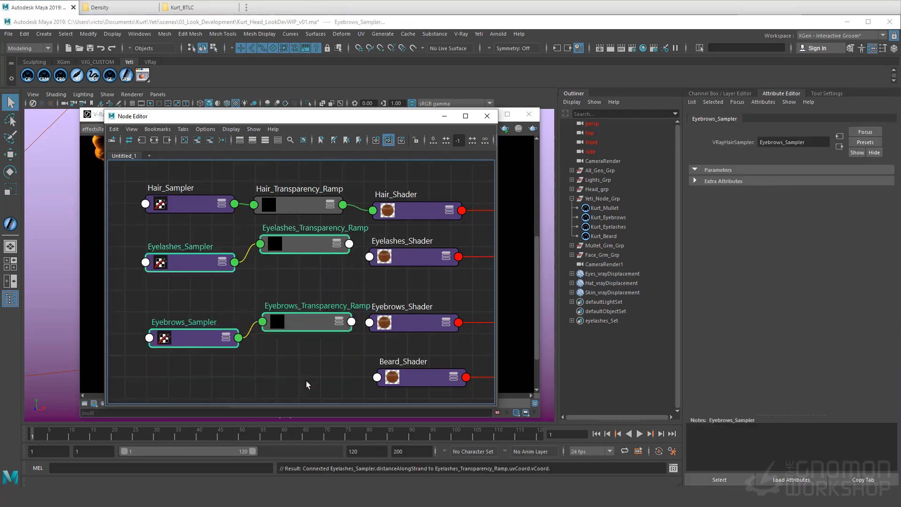
Step: Connect the eyelashes and eyebrows ramps' Out Color to their shaders' Transparency, and tidy the layout of the whole network
{"action": "left_click_drag", "start_coordinate": [349, 244], "coordinate": [369, 257]}
{"action": "left_click_drag", "start_coordinate": [351, 321], "coordinate": [369, 322]}
{"action": "left_click", "coordinate": [300, 361]}
{"action": "scroll", "coordinate": [253, 205], "scroll_direction": "down", "scroll_amount": 4}
{"action": "left_click_drag", "start_coordinate": [174, 179], "coordinate": [450, 315]}
{"action": "left_click", "coordinate": [222, 140]}
{"action": "left_click", "coordinate": [361, 320]}
{"action": "scroll", "coordinate": [361, 320], "scroll_direction": "up", "scroll_amount": 2}
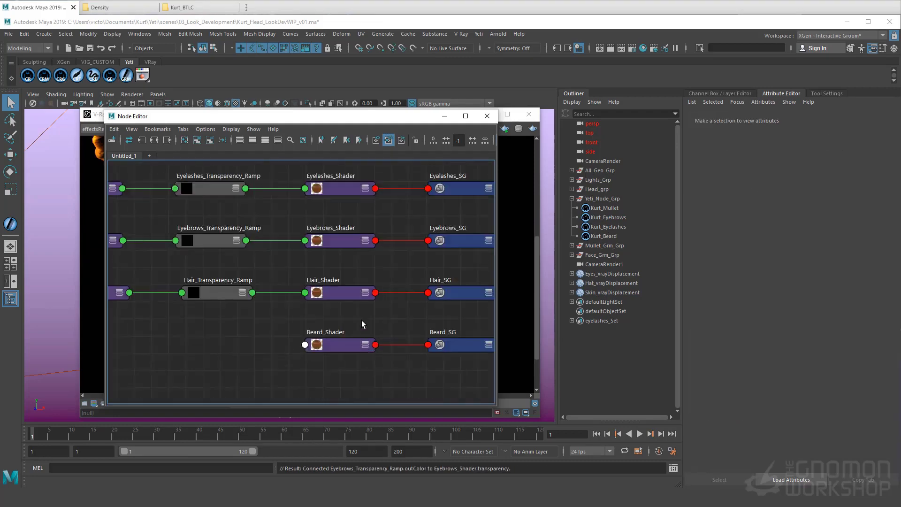
{"action": "scroll", "coordinate": [361, 320], "scroll_direction": "down", "scroll_amount": 2}
{"action": "left_click", "coordinate": [487, 116]}
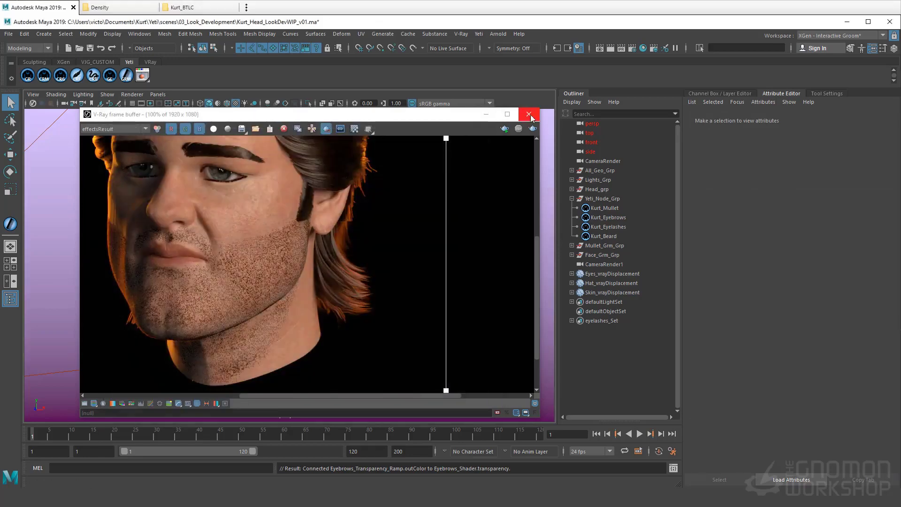
Step: Look through CameraRender1 and frame a close-up of the eye and eyebrow
{"action": "left_click", "coordinate": [529, 114]}
{"action": "left_click", "coordinate": [578, 264]}
{"action": "key", "text": "F5"}
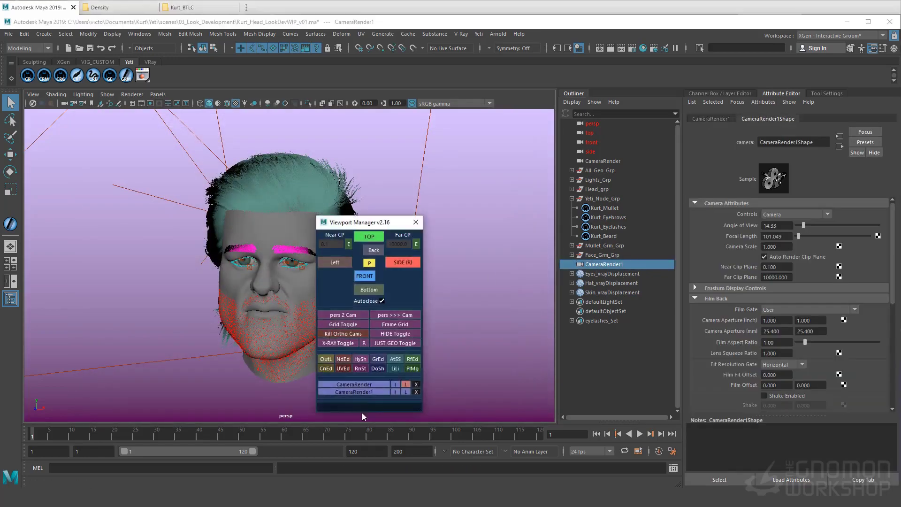
{"action": "left_click", "coordinate": [360, 391]}
{"action": "right_click_drag", "start_coordinate": [259, 281], "coordinate": [553, 296], "text": "alt"}
{"action": "middle_click_drag", "start_coordinate": [399, 303], "coordinate": [281, 308], "text": "alt"}
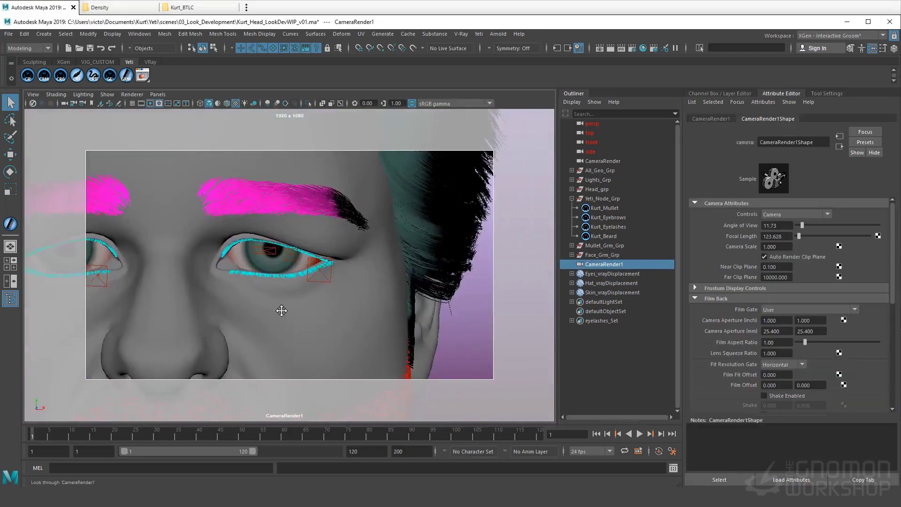
{"action": "right_click_drag", "start_coordinate": [272, 305], "coordinate": [332, 300], "text": "alt"}
{"action": "middle_click_drag", "start_coordinate": [331, 300], "coordinate": [334, 328], "text": "alt"}
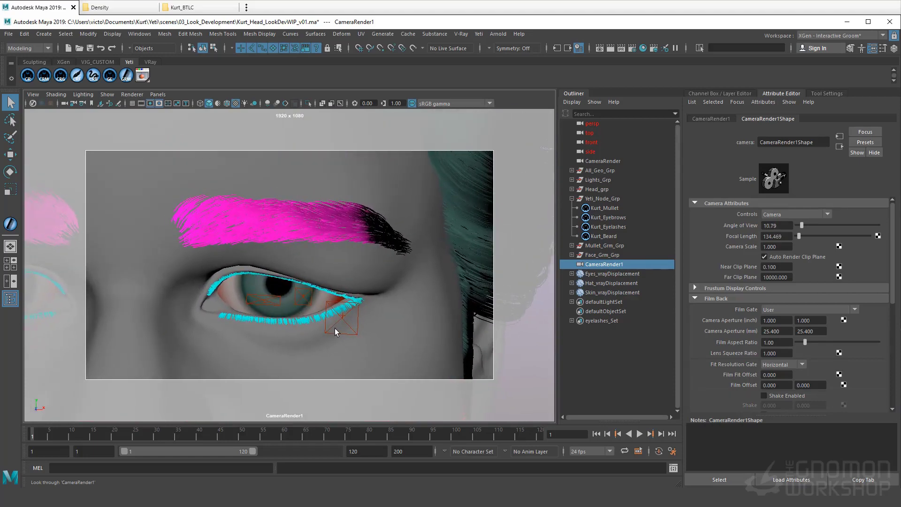
Step: Hide the Kurt_Mullet and Kurt_Beard Yeti nodes and render the eye close-up
{"action": "left_click", "coordinate": [614, 210]}
{"action": "key", "text": "ctrl+h"}
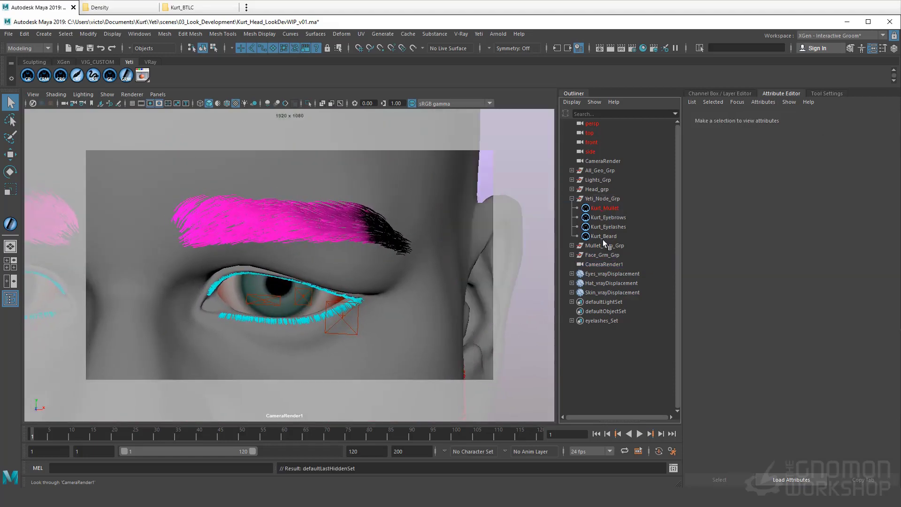
{"action": "left_click", "coordinate": [603, 236]}
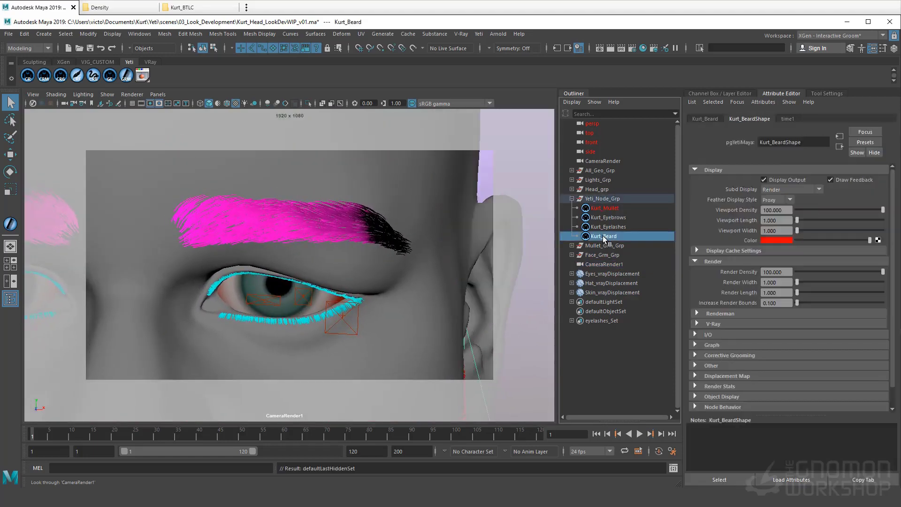
{"action": "key", "text": "ctrl+h"}
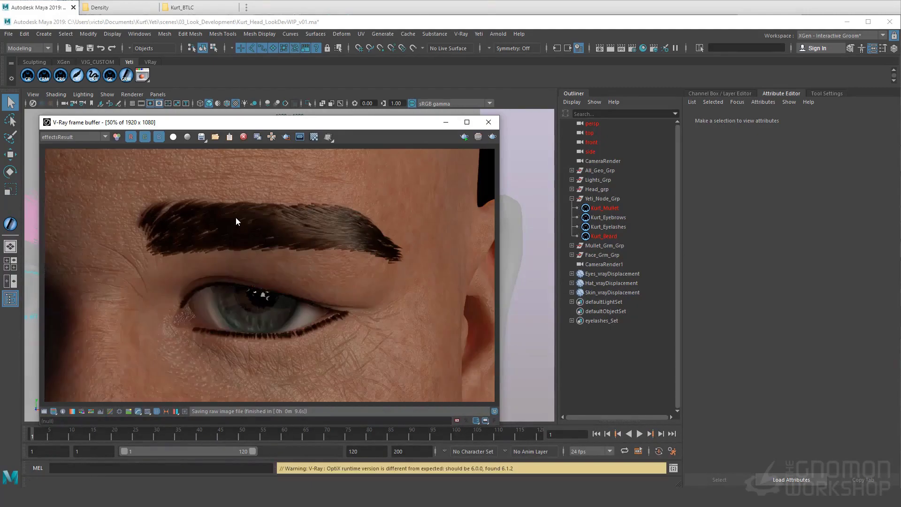
Step: Move the black handles of Eyebrows_Transparency_Ramp and Eyelashes_Transparency_Ramp toward the white end in their gradients
{"action": "key", "text": "space"}
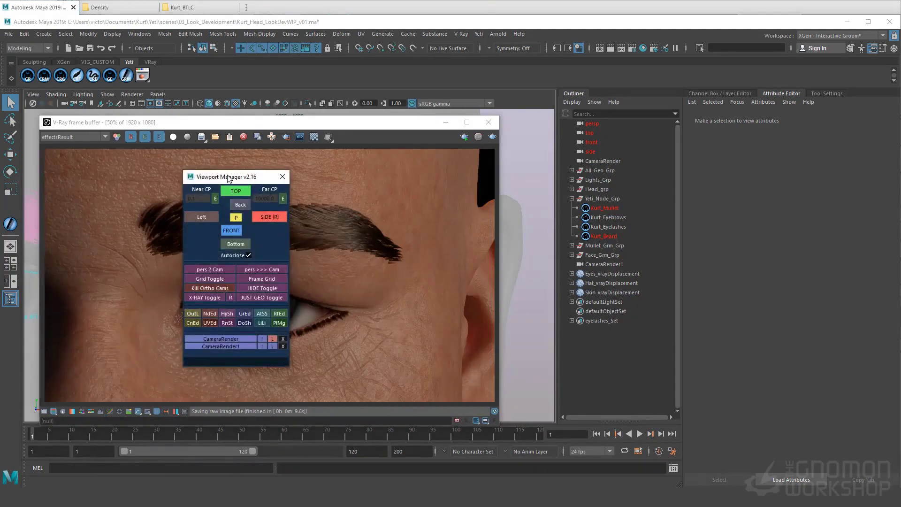
{"action": "left_click_drag", "start_coordinate": [227, 176], "coordinate": [404, 169]}
{"action": "left_click", "coordinate": [383, 308]}
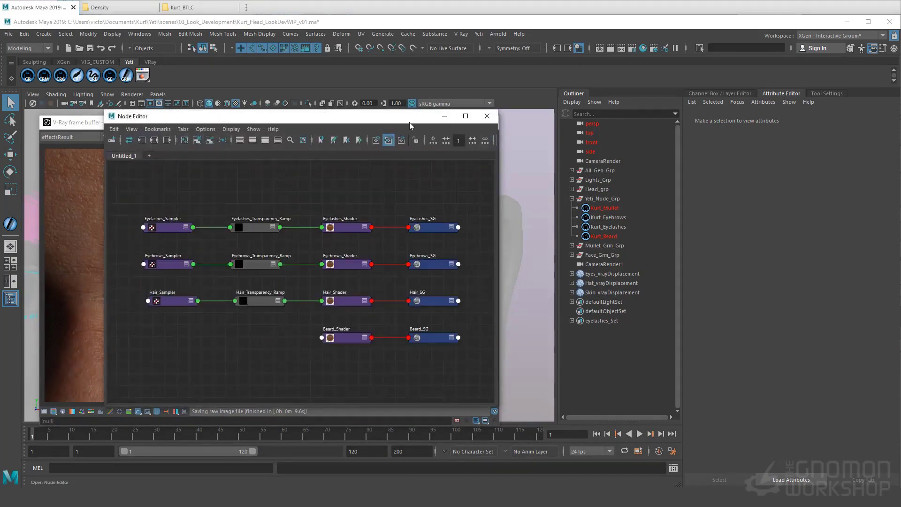
{"action": "left_click_drag", "start_coordinate": [409, 122], "coordinate": [585, 124]}
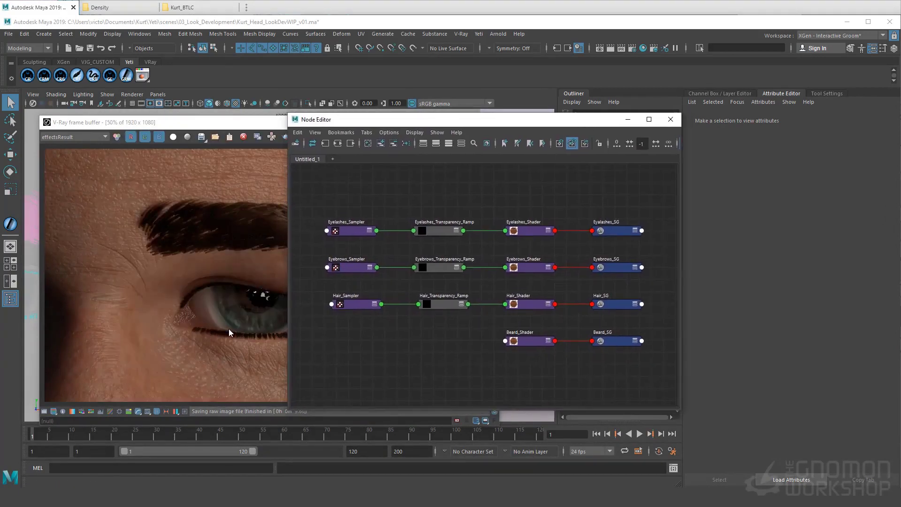
{"action": "left_click", "coordinate": [436, 266]}
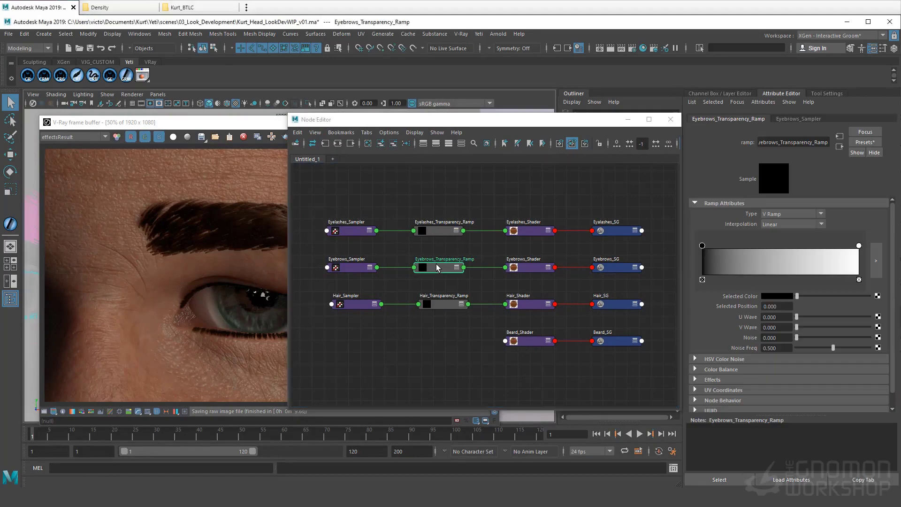
{"action": "left_click_drag", "start_coordinate": [702, 246], "coordinate": [821, 254]}
{"action": "left_click", "coordinate": [444, 303]}
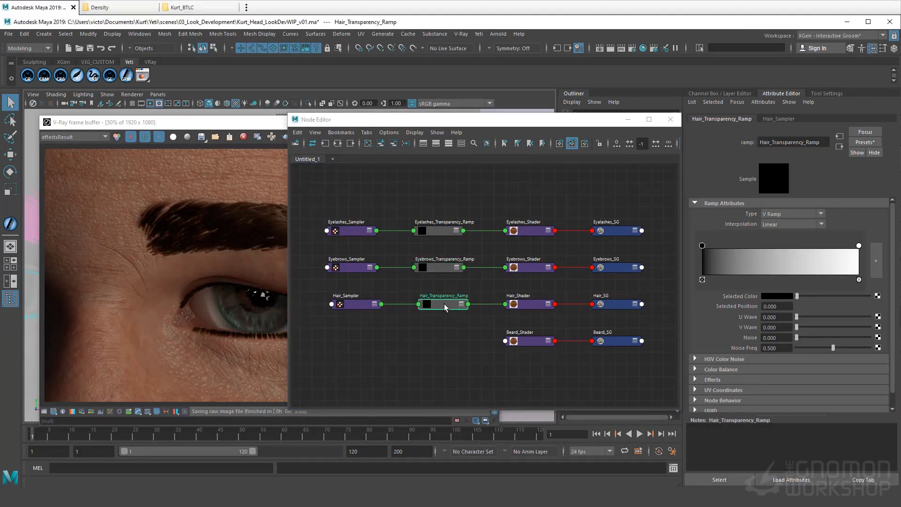
{"action": "left_click", "coordinate": [440, 233]}
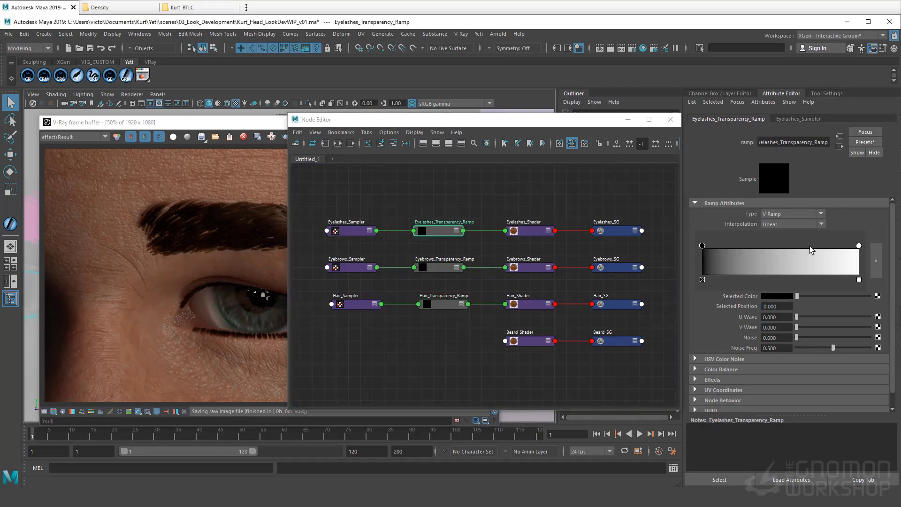
{"action": "left_click_drag", "start_coordinate": [702, 246], "coordinate": [843, 248]}
{"action": "left_click", "coordinate": [455, 341]}
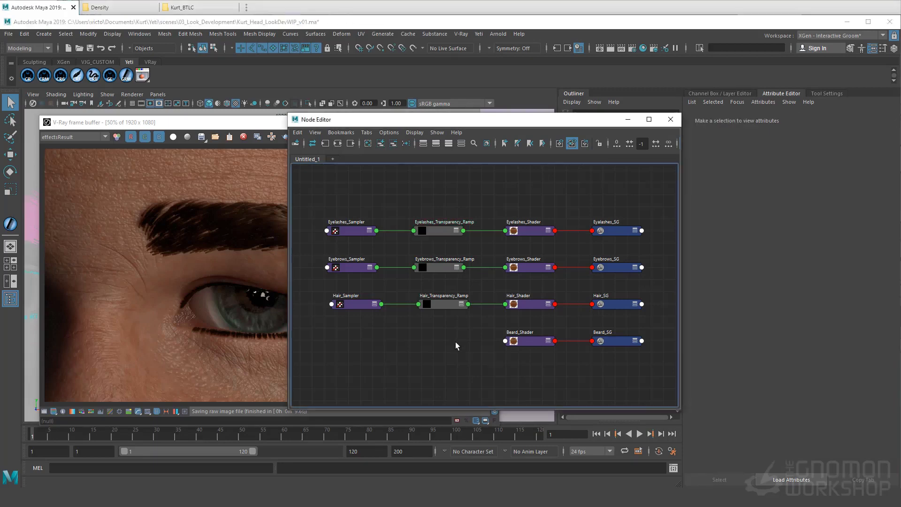
{"action": "left_click", "coordinate": [671, 119]}
Step: Set the Width Multiplier of Kurt_Eyebrows' width node to 0.05 in the Yeti graph
{"action": "left_click", "coordinate": [110, 75]}
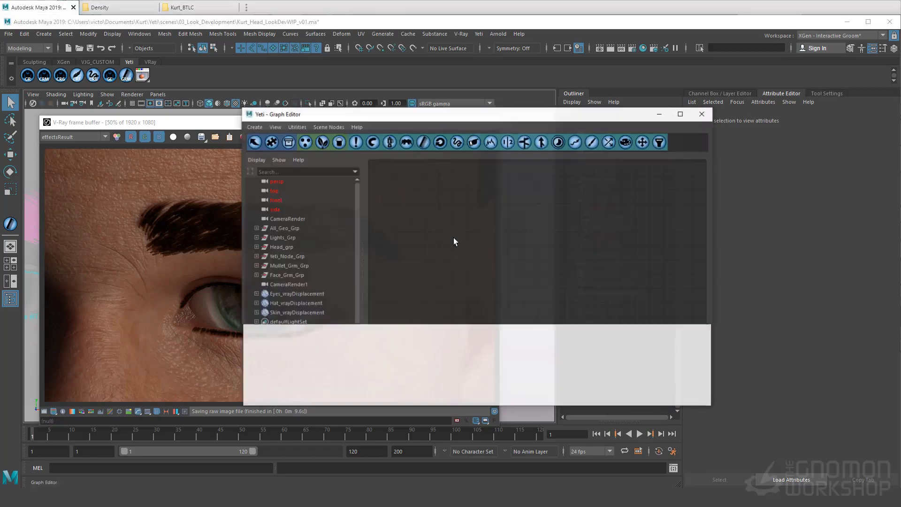
{"action": "left_click", "coordinate": [255, 256]}
{"action": "left_click", "coordinate": [293, 275]}
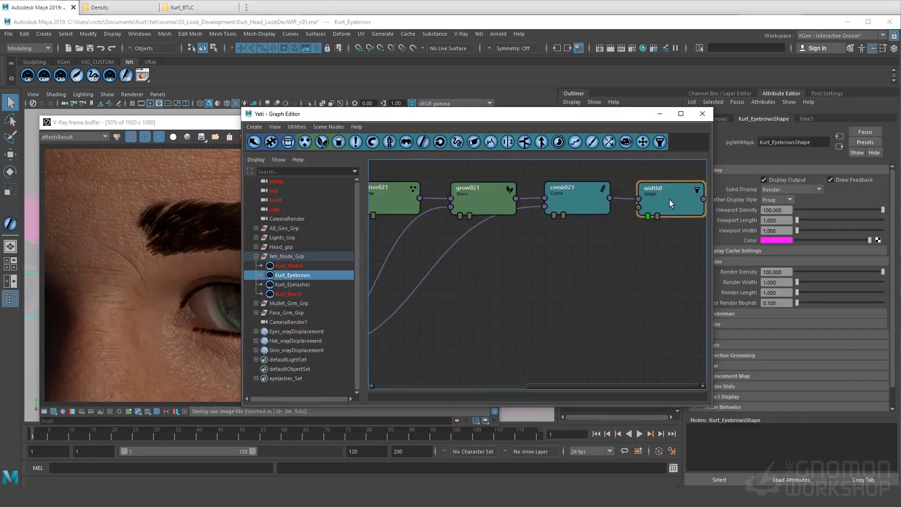
{"action": "double_click", "coordinate": [669, 198]}
{"action": "double_click", "coordinate": [446, 266]}
{"action": "type", "text": ".05"}
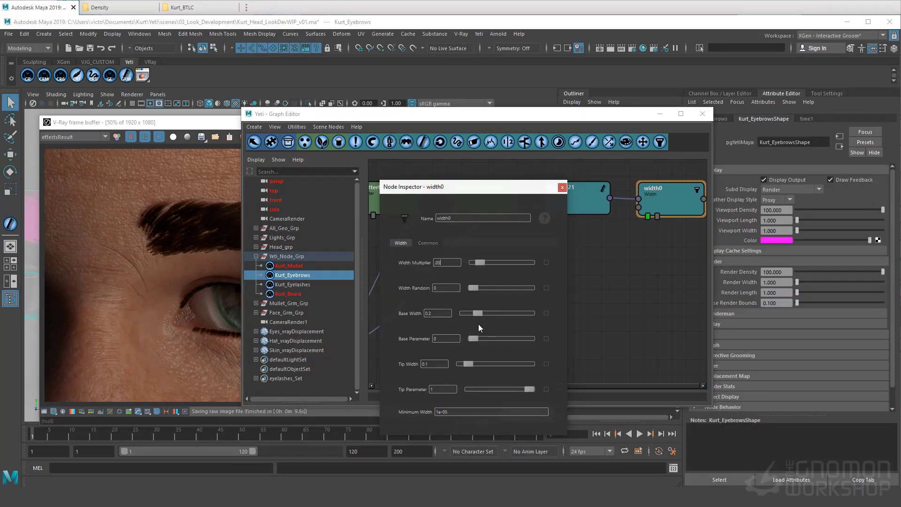
{"action": "key", "text": "Return"}
{"action": "left_click", "coordinate": [561, 187]}
Step: Set the Width Multiplier of Kurt_Eyelashes' width node to 0.03 and close the Yeti graph
{"action": "left_click", "coordinate": [296, 284]}
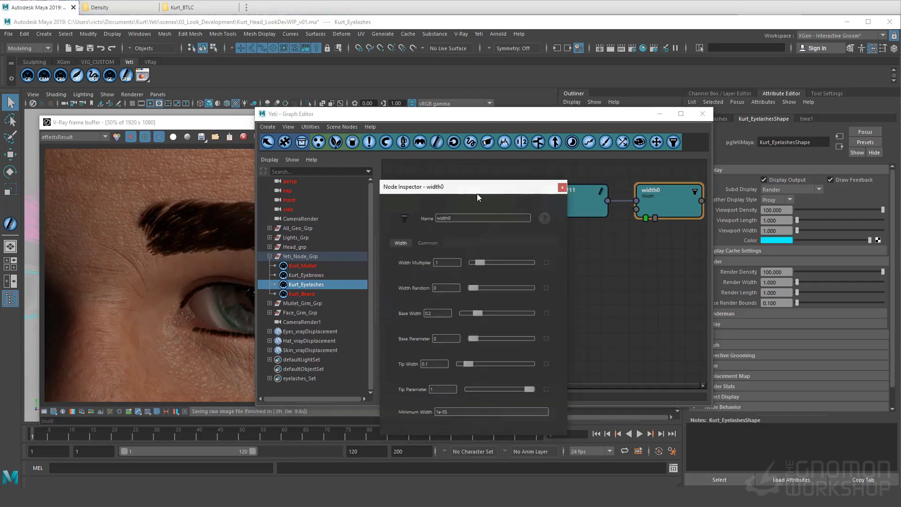
{"action": "left_click_drag", "start_coordinate": [478, 188], "coordinate": [569, 172]}
{"action": "left_click_drag", "start_coordinate": [537, 245], "coordinate": [481, 238]}
{"action": "type", "text": ".03"}
{"action": "key", "text": "Return"}
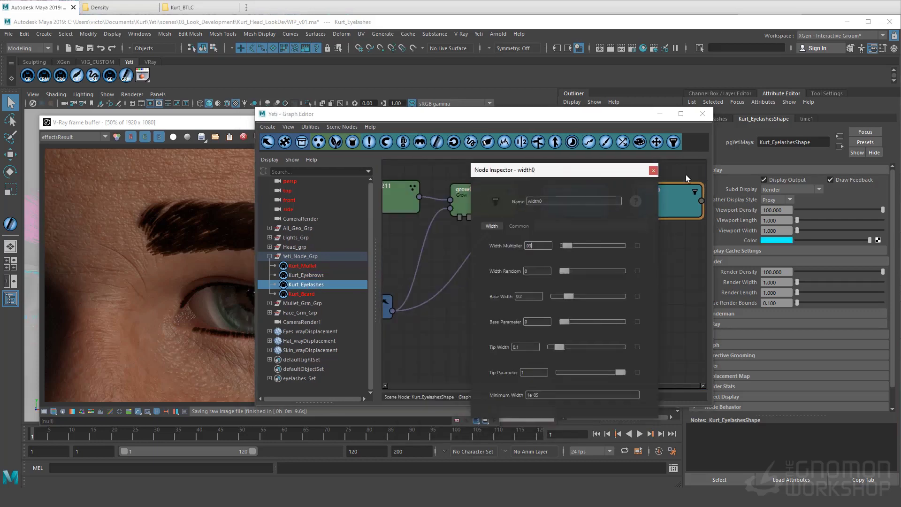
{"action": "left_click", "coordinate": [653, 171]}
{"action": "left_click", "coordinate": [702, 114]}
Step: Check the side-view reference photo and set Eyebrows_Shader's Melanin to 0.45
{"action": "left_click", "coordinate": [125, 497]}
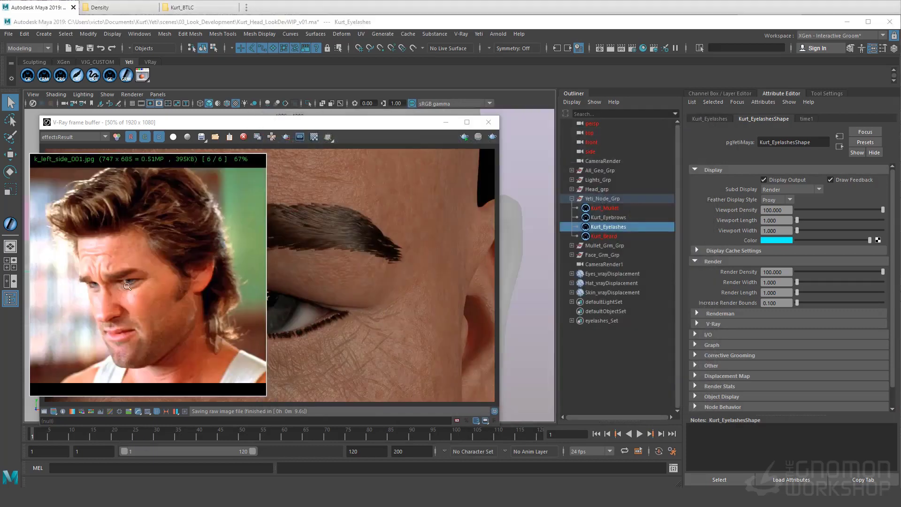
{"action": "left_click", "coordinate": [214, 160]}
{"action": "key", "text": "n"}
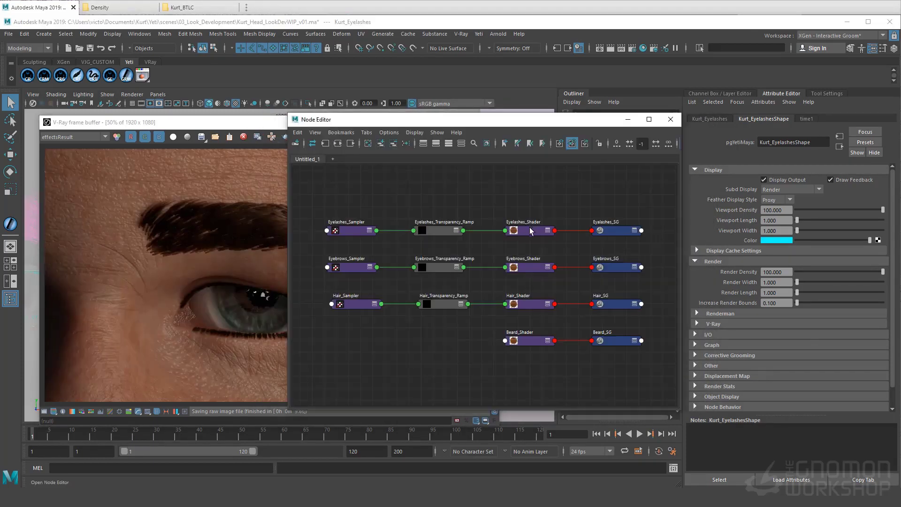
{"action": "left_click", "coordinate": [530, 267]}
{"action": "left_click_drag", "start_coordinate": [779, 224], "coordinate": [635, 218]}
{"action": "type", "text": ".45"}
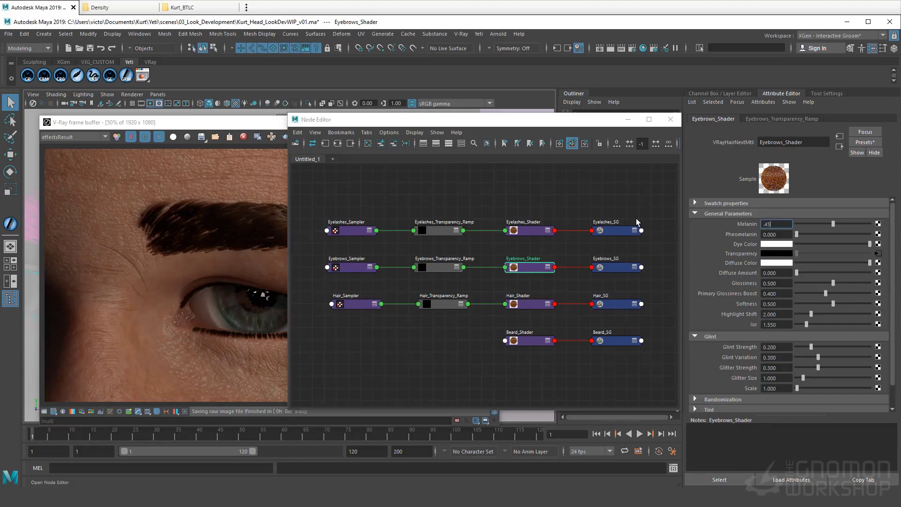
{"action": "key", "text": "Return"}
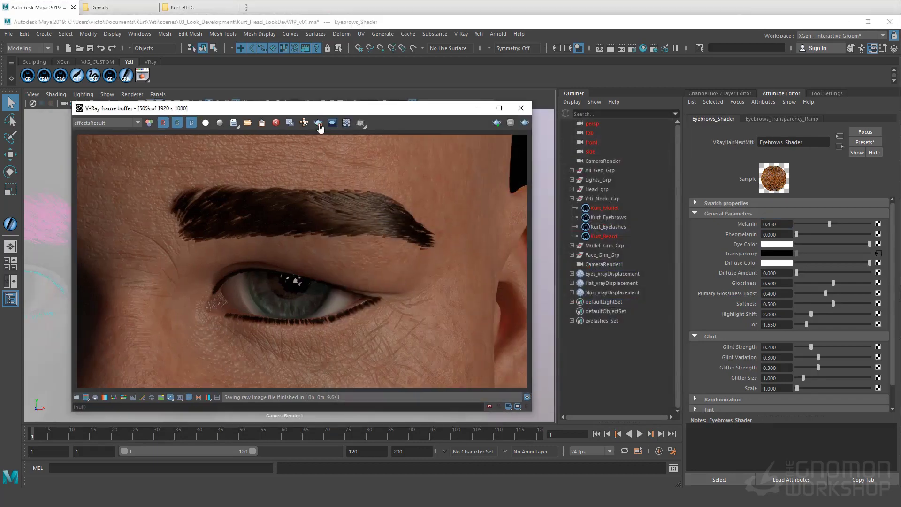
Step: Render only a region around the eyebrow and eye
{"action": "left_click", "coordinate": [319, 124]}
{"action": "mouse_move", "coordinate": [158, 177]}
{"action": "left_mouse_down"}
{"action": "mouse_move", "coordinate": [440, 322]}
{"action": "mouse_move", "coordinate": [445, 336]}
{"action": "left_mouse_up"}
{"action": "left_click", "coordinate": [524, 122]}
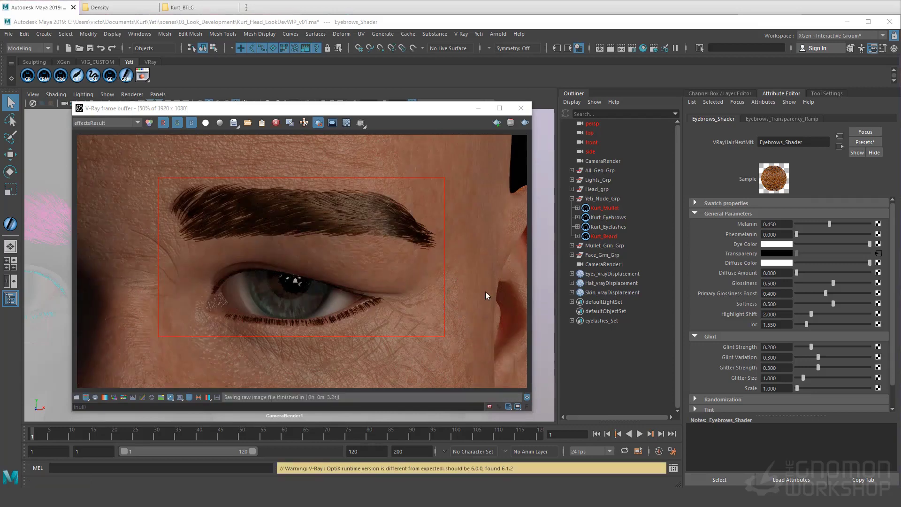
Step: Close the render and unhide the Kurt_Mullet and Kurt_Beard Yeti nodes
{"action": "left_click", "coordinate": [521, 107]}
{"action": "left_click", "coordinate": [602, 208]}
{"action": "key", "text": "shift+h"}
{"action": "left_click", "coordinate": [612, 237]}
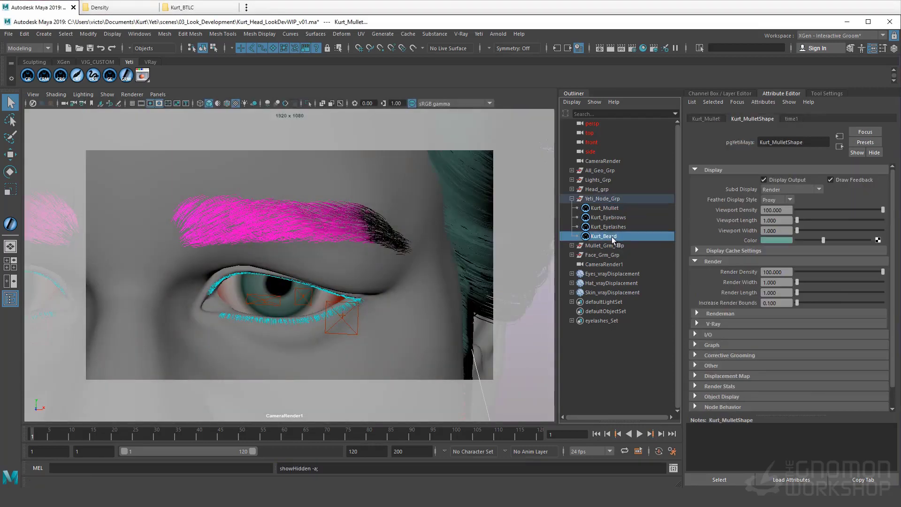
{"action": "key", "text": "shift+h"}
Step: Reframe CameraRender1 on the whole head and turn the view slightly to the side
{"action": "right_click_drag", "start_coordinate": [506, 249], "coordinate": [373, 262], "text": "alt"}
{"action": "middle_click_drag", "start_coordinate": [374, 262], "coordinate": [423, 233], "text": "alt"}
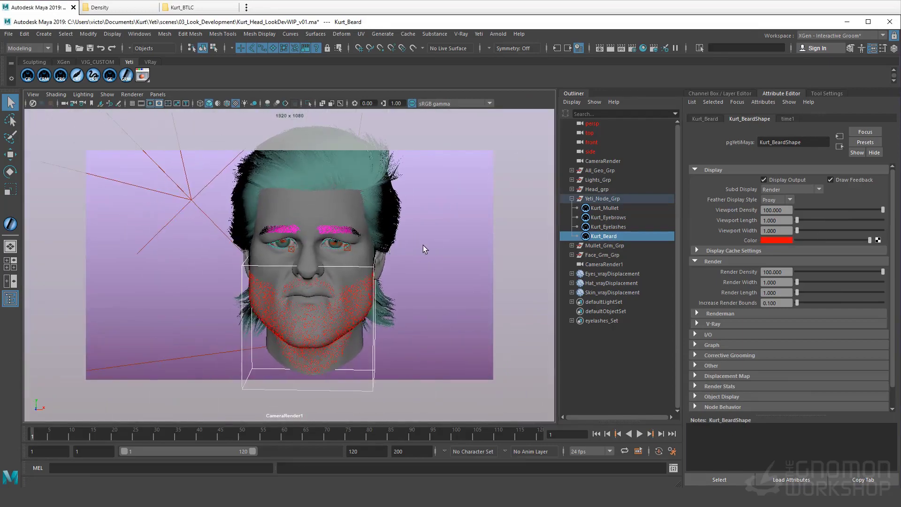
{"action": "left_click", "coordinate": [424, 246]}
{"action": "left_click_drag", "start_coordinate": [424, 249], "coordinate": [397, 249], "text": "alt"}
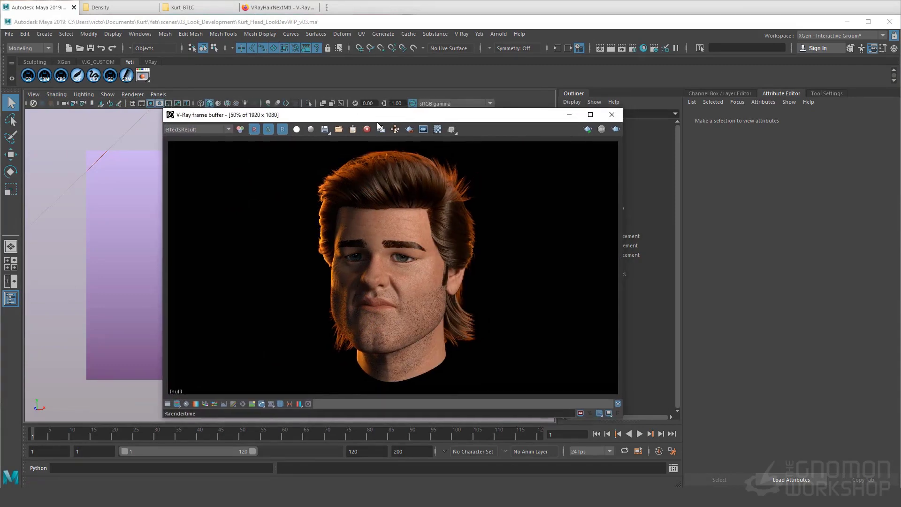
Step: Examine the beard stubble and the hair tips at the nape in the full head render at 100%
{"action": "scroll", "coordinate": [435, 291], "scroll_direction": "up", "scroll_amount": 1}
{"action": "middle_click_drag", "start_coordinate": [475, 303], "coordinate": [480, 219]}
{"action": "middle_click_drag", "start_coordinate": [451, 334], "coordinate": [455, 216]}
{"action": "middle_click_drag", "start_coordinate": [453, 278], "coordinate": [441, 271]}
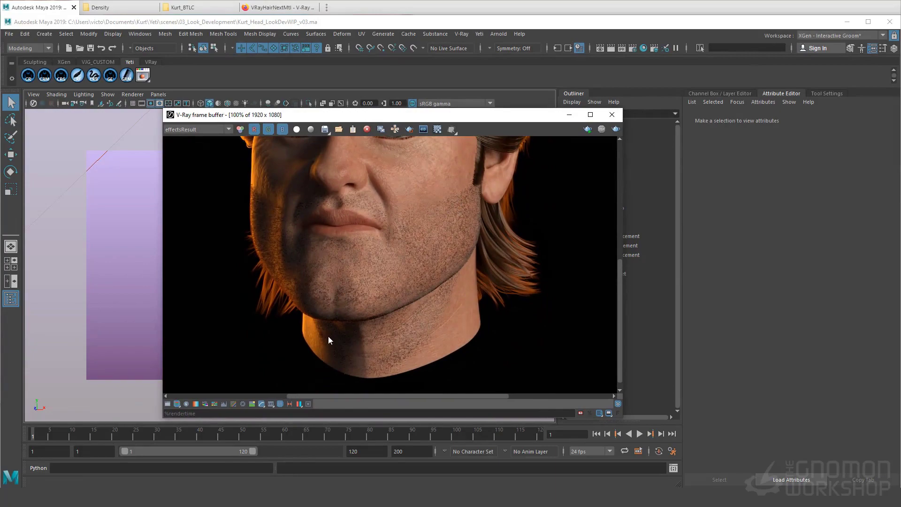